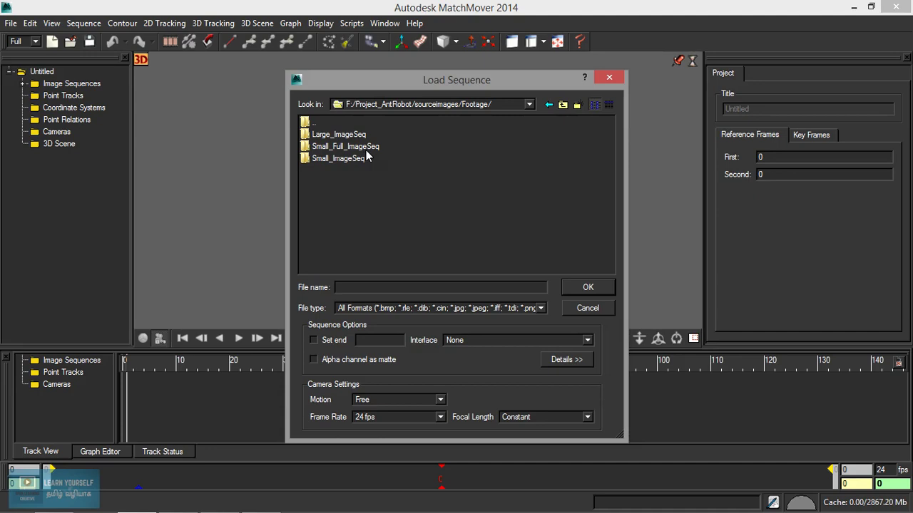
Load the image sequence starting at LSmallSeq.270199.jpg and ending at 270400 from the Small_Full_ImageSeq folder.
double_click(353, 146)
click(349, 136)
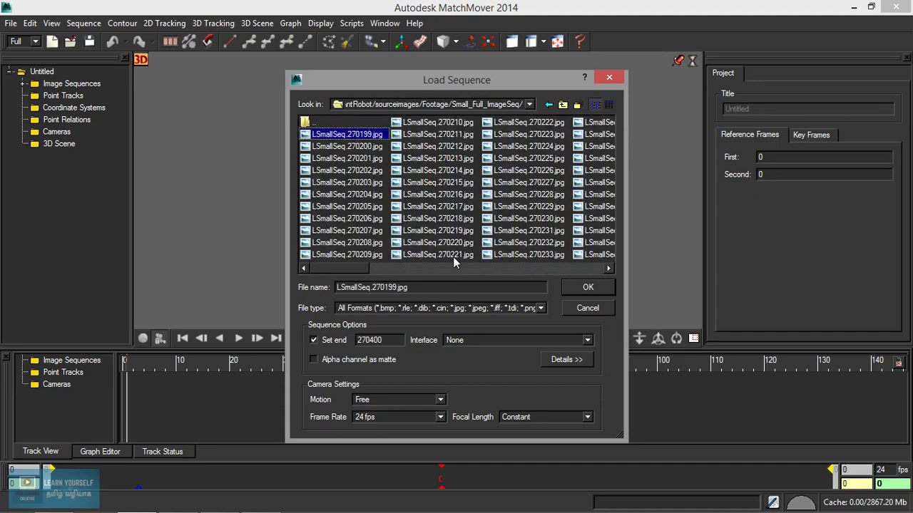
click(587, 287)
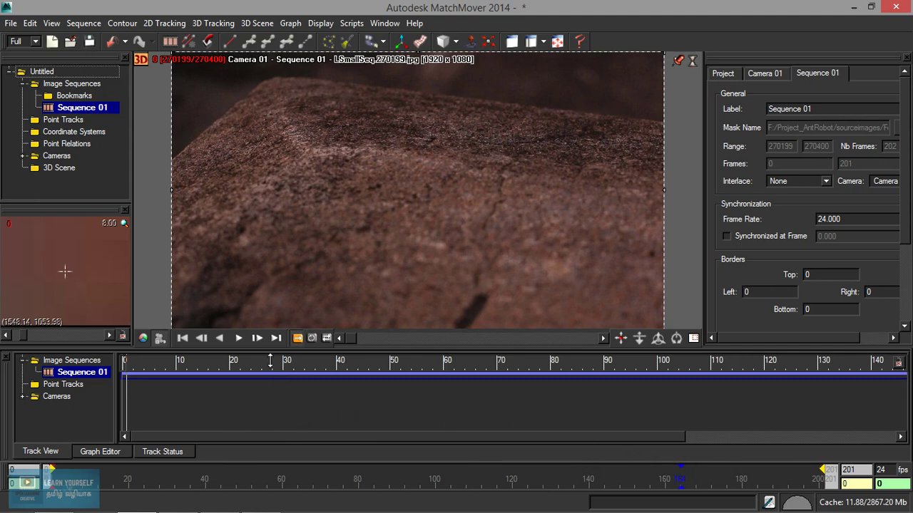
Play the loaded sequence through and scrub the timeline to review the footage's camera movement.
click(239, 339)
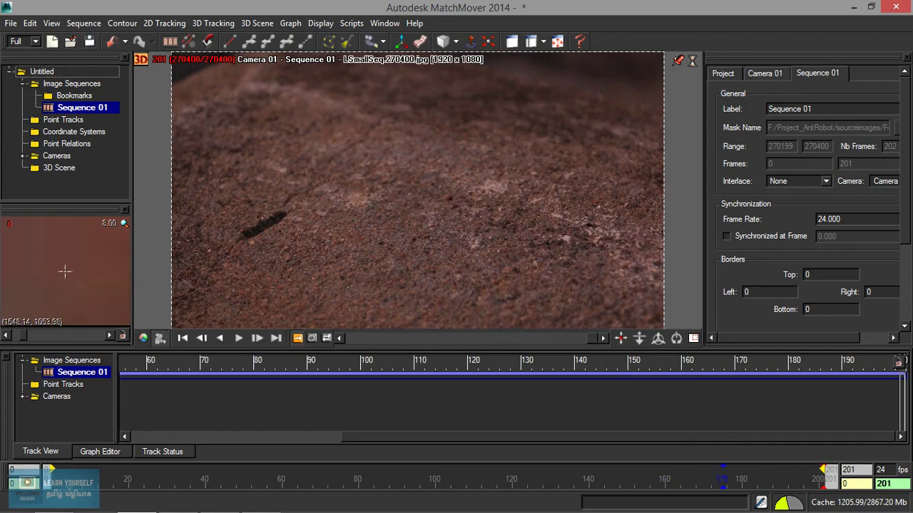
drag(722, 478, 443, 478)
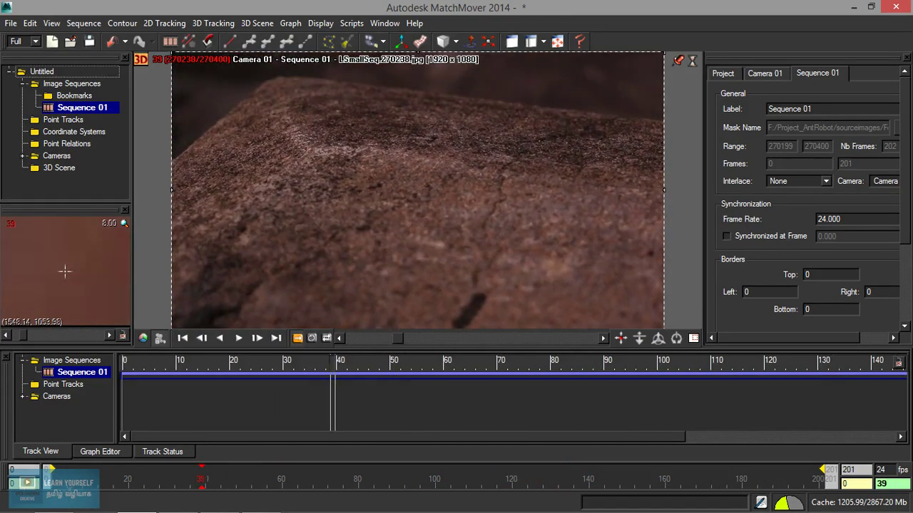
drag(497, 478, 374, 478)
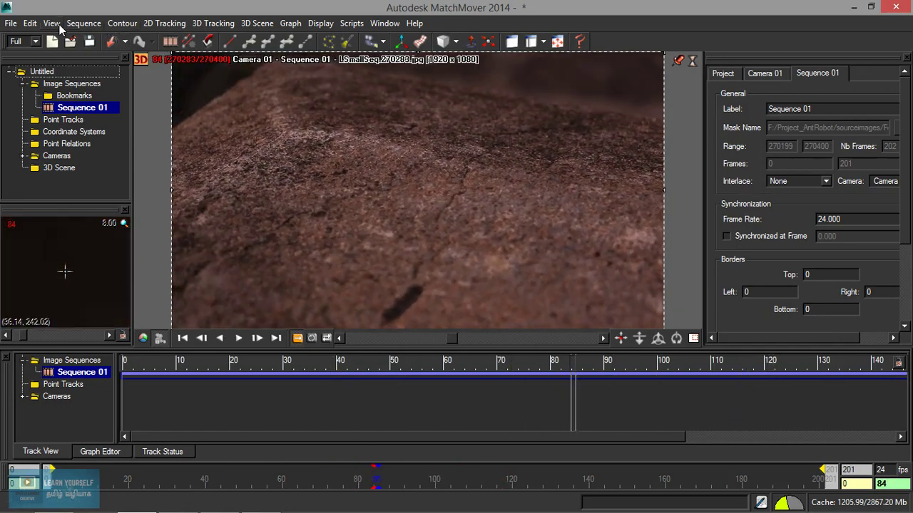
Raise the image cache size in the user preferences to about 3318 Mb.
click(13, 24)
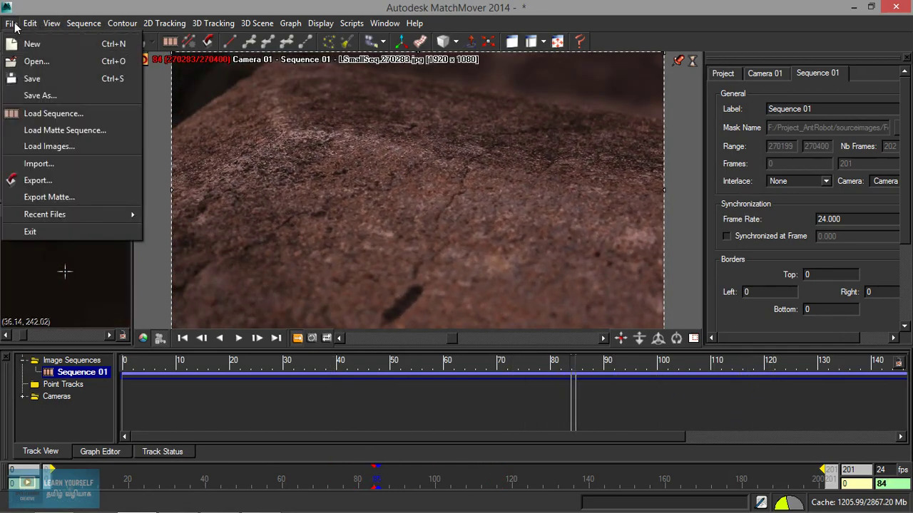
mouse_move(26, 26)
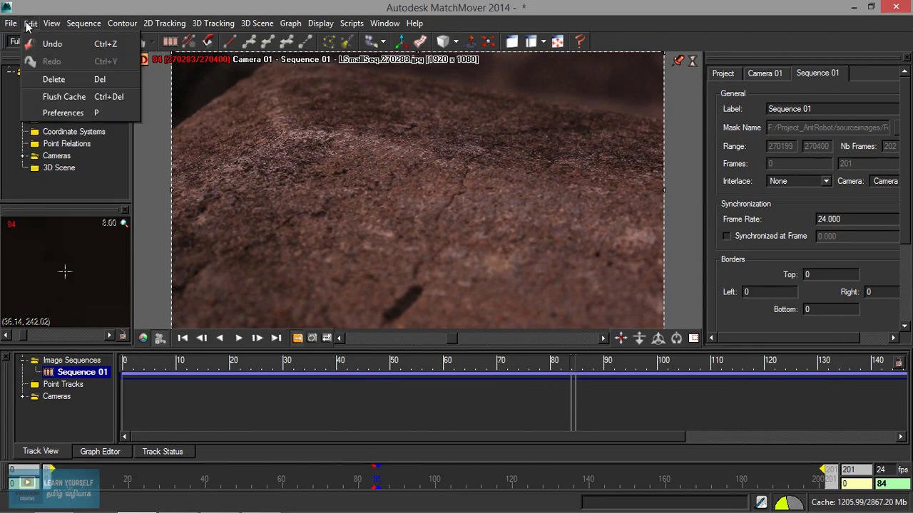
click(71, 112)
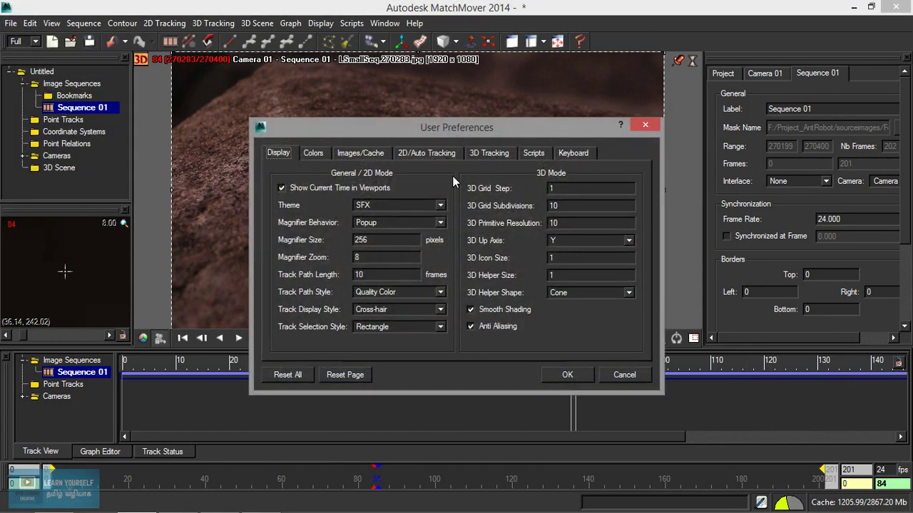
click(356, 155)
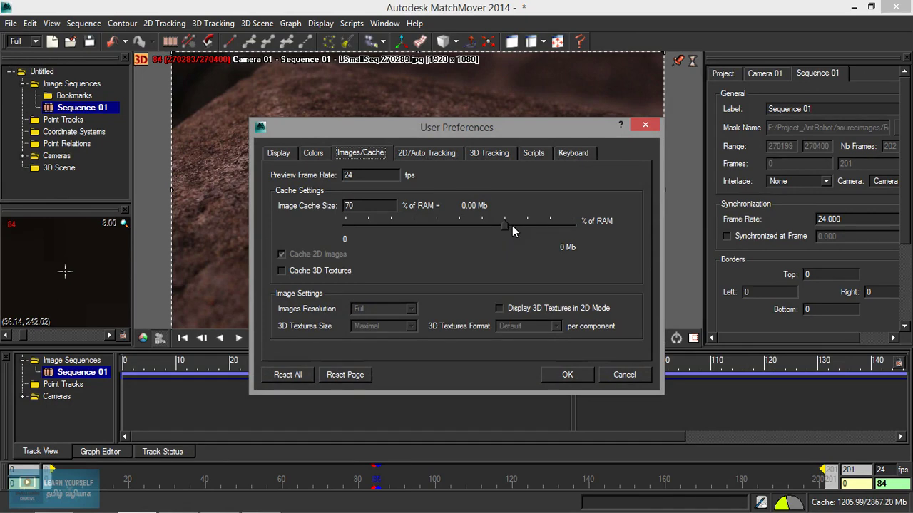
click(583, 376)
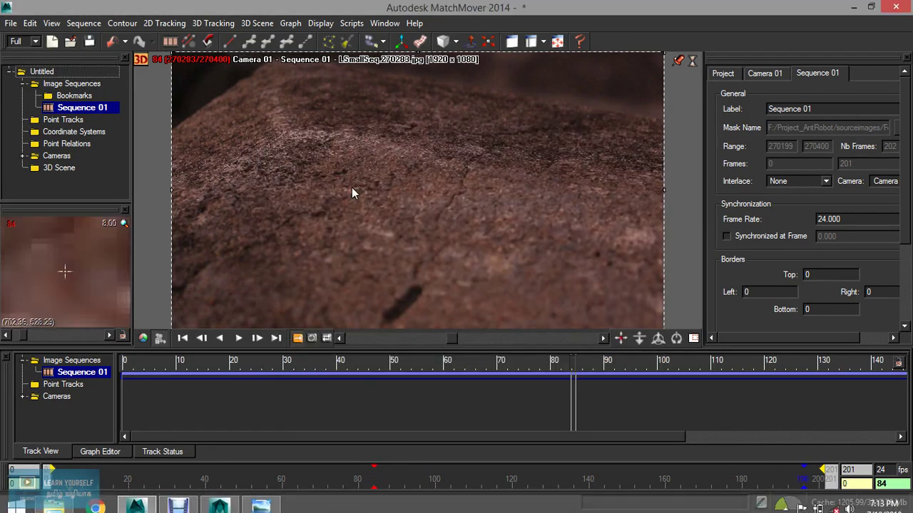
Review the project's reference frames and key frames and Camera 01's film back width.
click(334, 171)
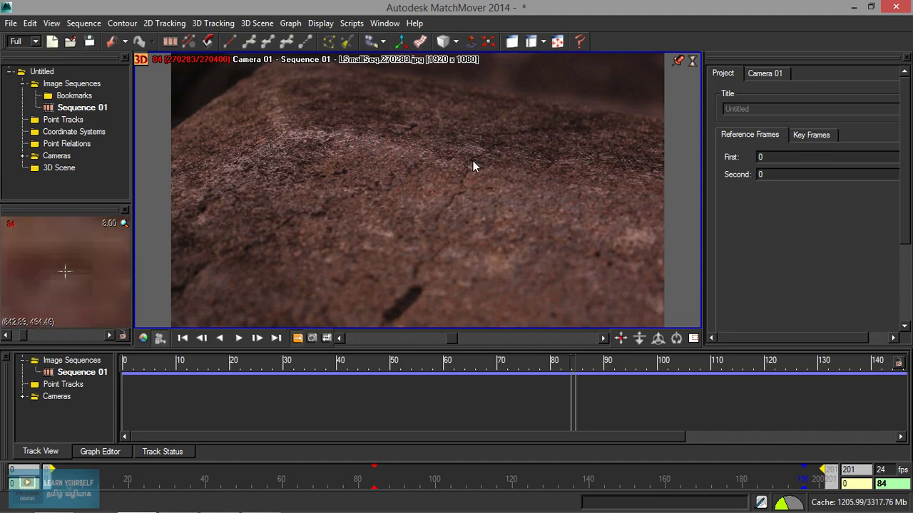
click(764, 74)
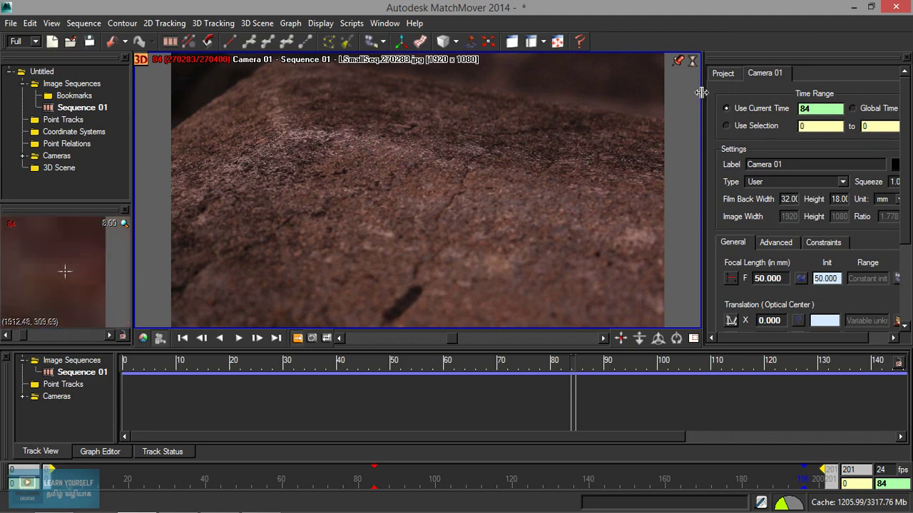
click(724, 74)
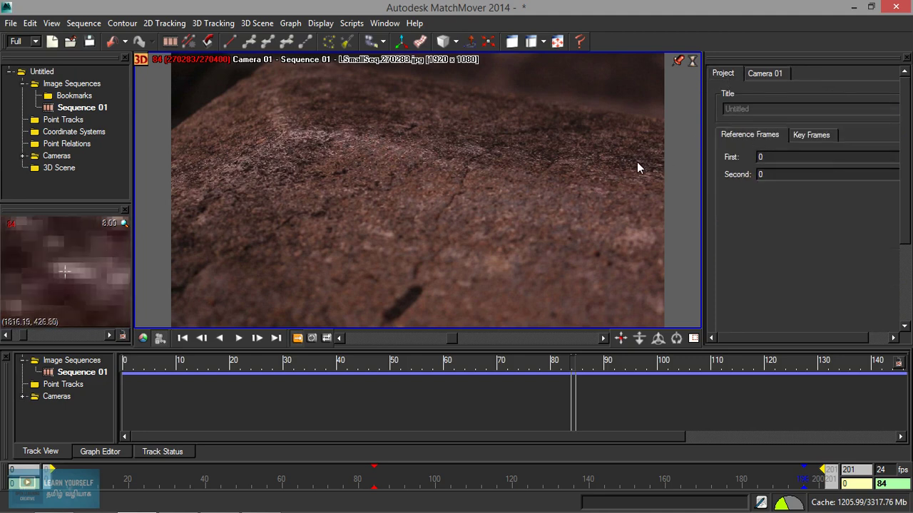
click(804, 138)
click(745, 135)
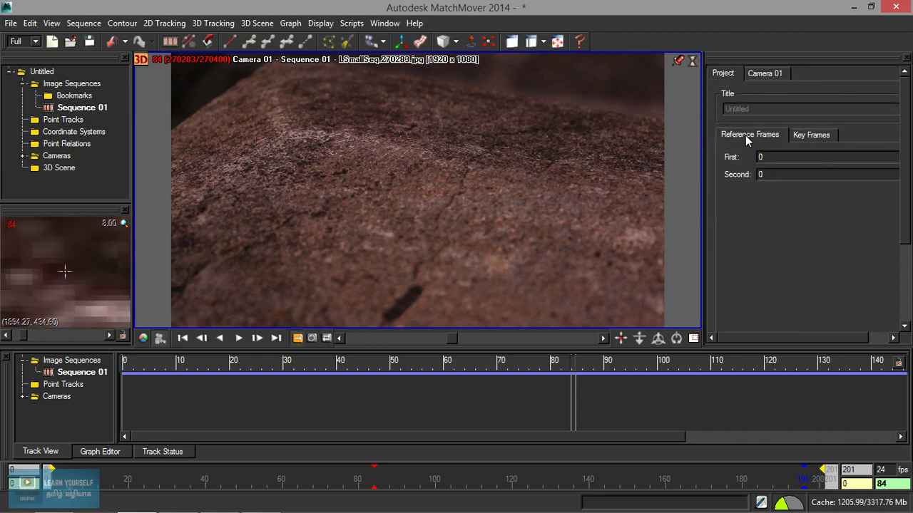
click(755, 76)
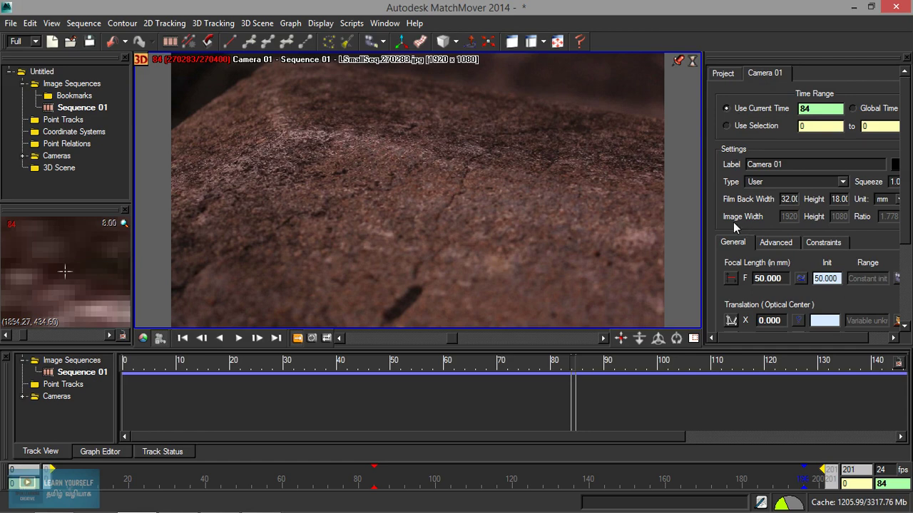
double_click(789, 199)
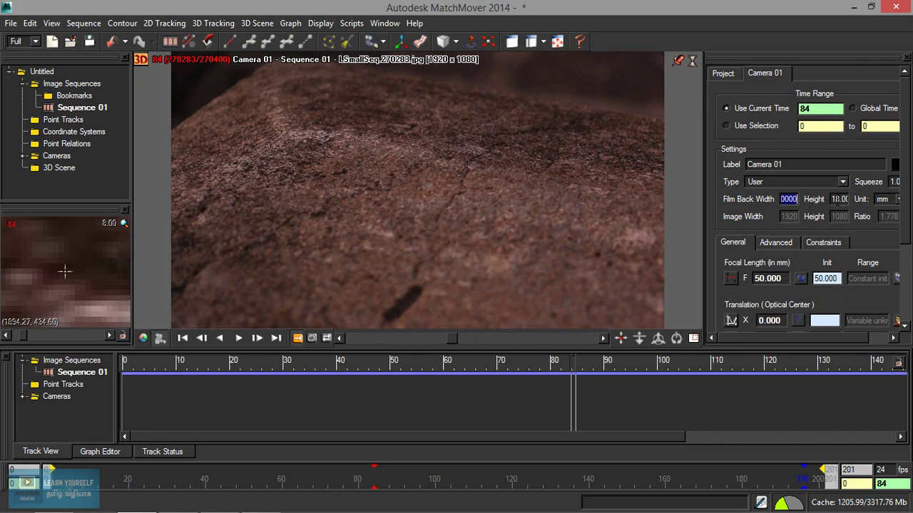
click(791, 200)
key(Home)
Widen the camera properties area and set Camera 01's initial focal length to 35 mm.
drag(701, 208, 618, 213)
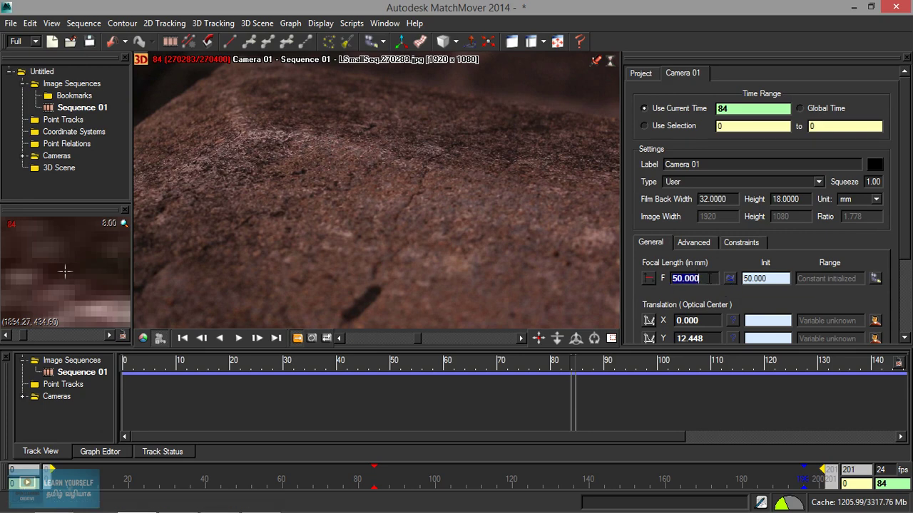
drag(671, 278, 698, 278)
key(Tab)
key(Tab)
text(3)
key(Return)
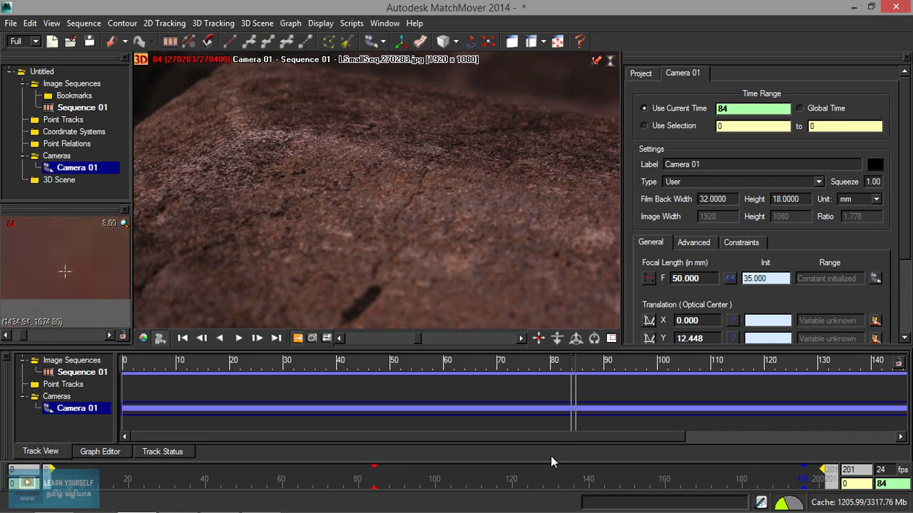
Play the sequence from frame 0 to its end and return to the first frame.
drag(539, 478, 49, 478)
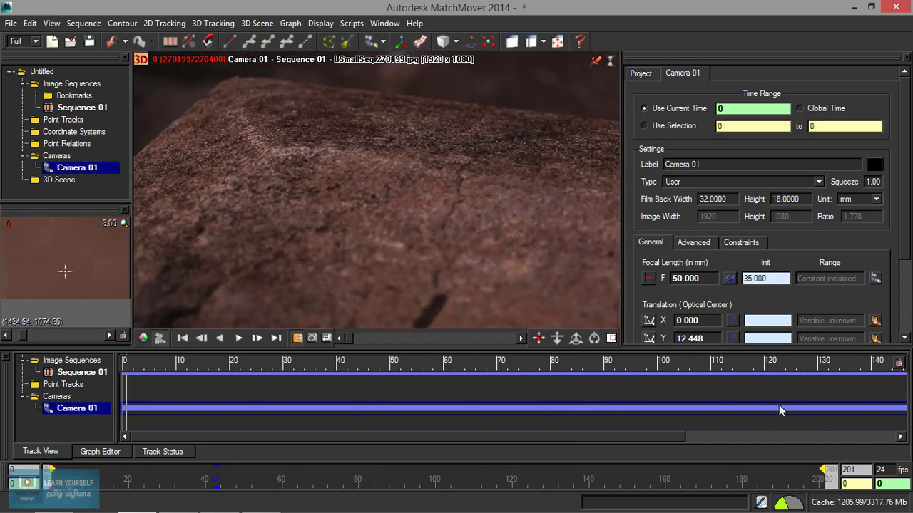
click(239, 338)
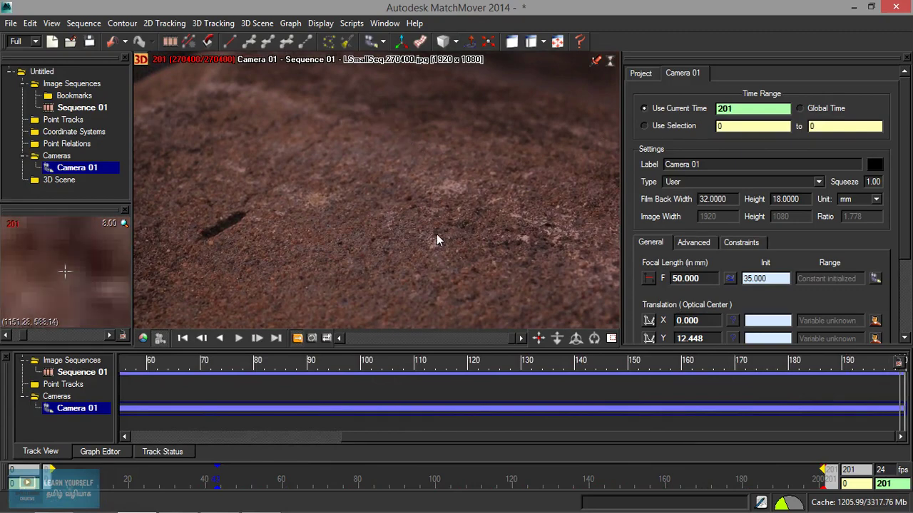
mouse_move(186, 476)
mouse_down()
mouse_move(51, 477)
mouse_move(566, 476)
mouse_move(51, 477)
mouse_up()
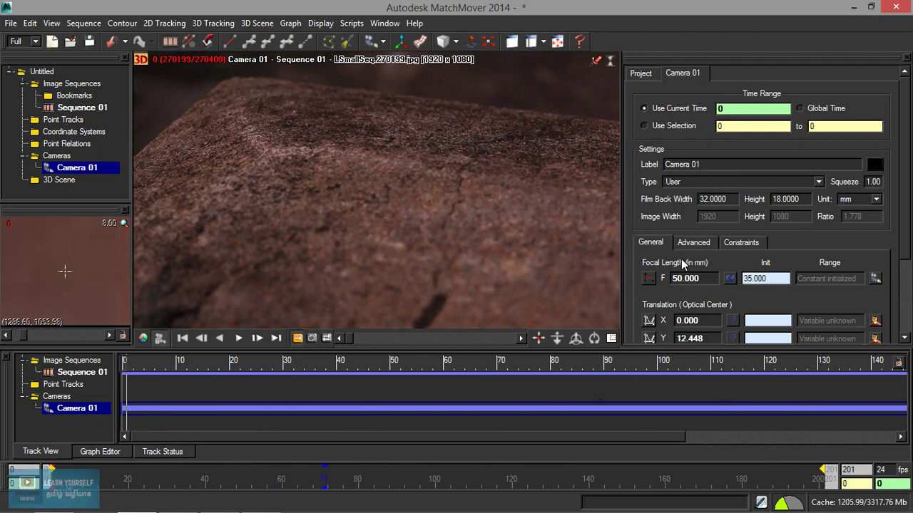
Create a new point track and place its marker on the rock's upper-left ridge at frame 108.
drag(620, 198, 706, 200)
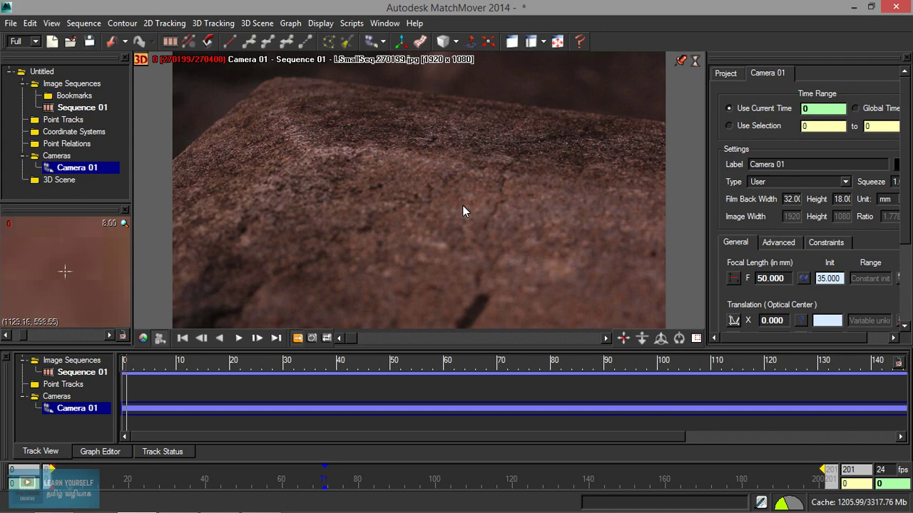
right_click(377, 152)
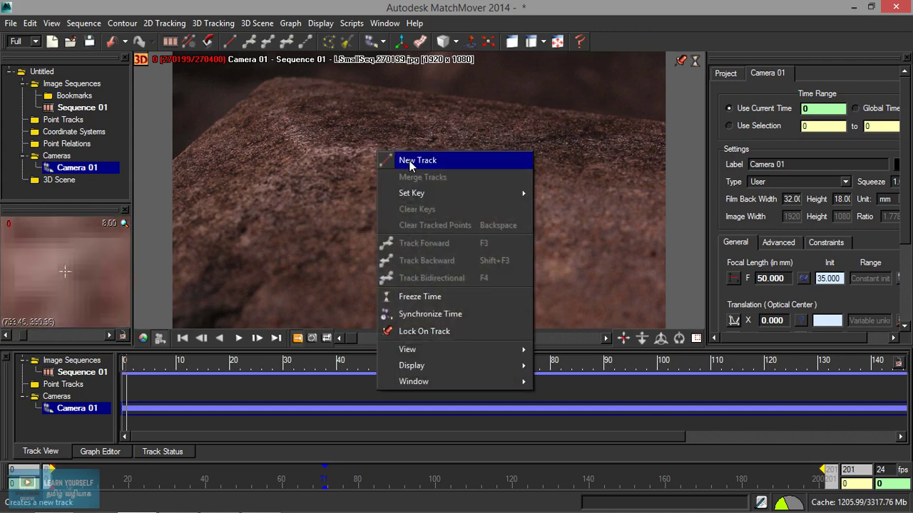
click(417, 160)
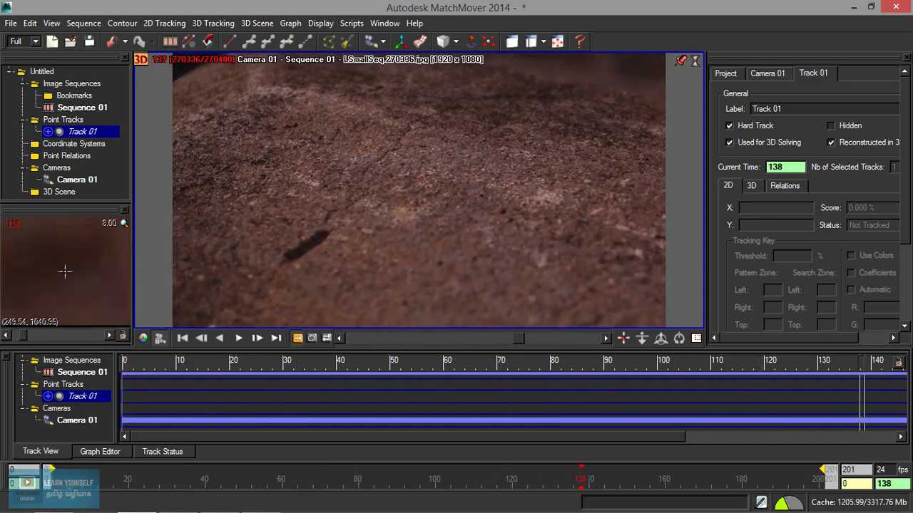
drag(538, 338, 482, 338)
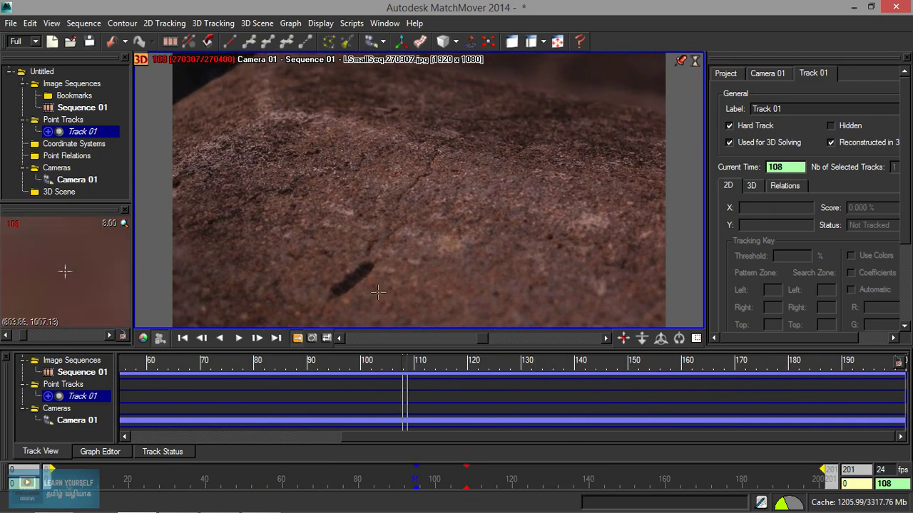
right_click(285, 123)
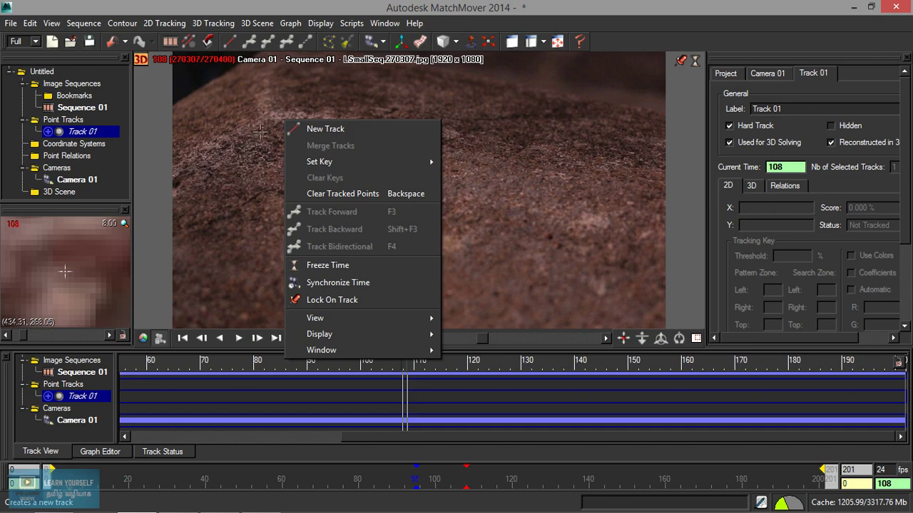
drag(265, 126, 300, 147)
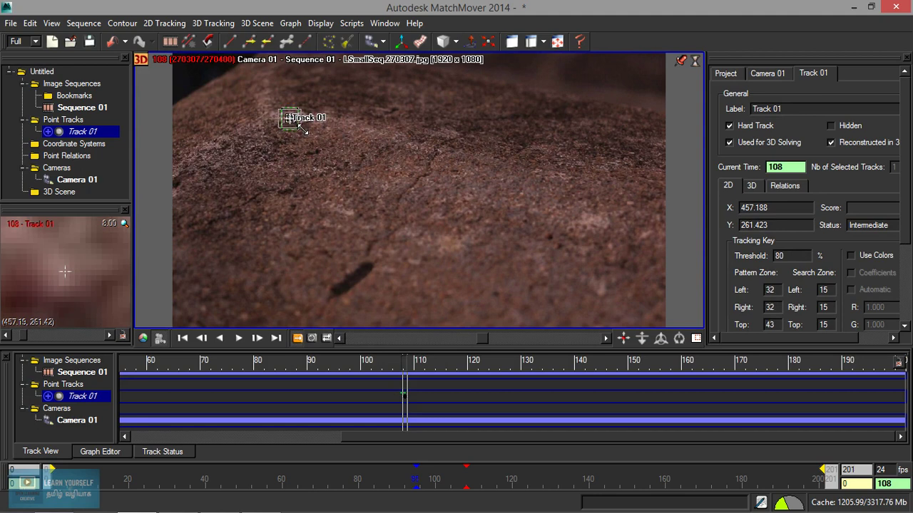
Resize Track 01's zones to about 32 left/right and 33 top for the pattern, 42 left/right and 48 top for the search.
drag(302, 131, 304, 135)
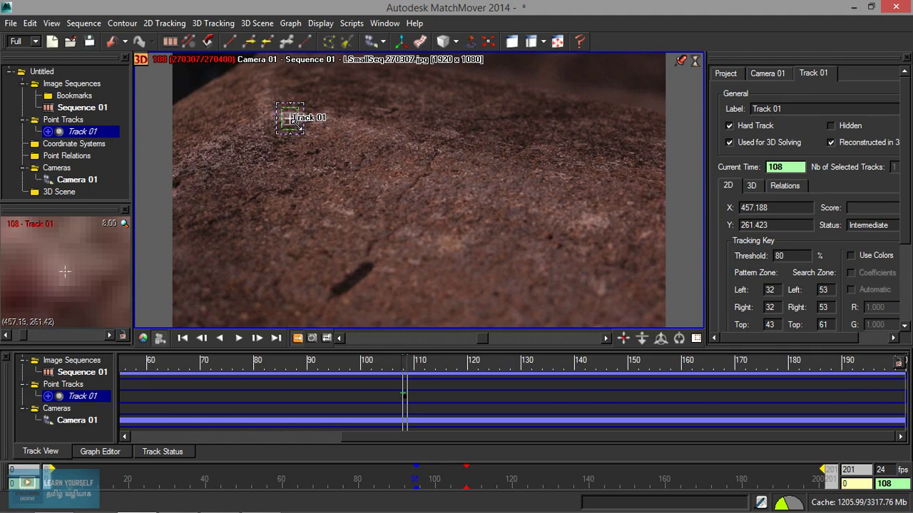
drag(298, 127, 298, 128)
drag(303, 132, 300, 129)
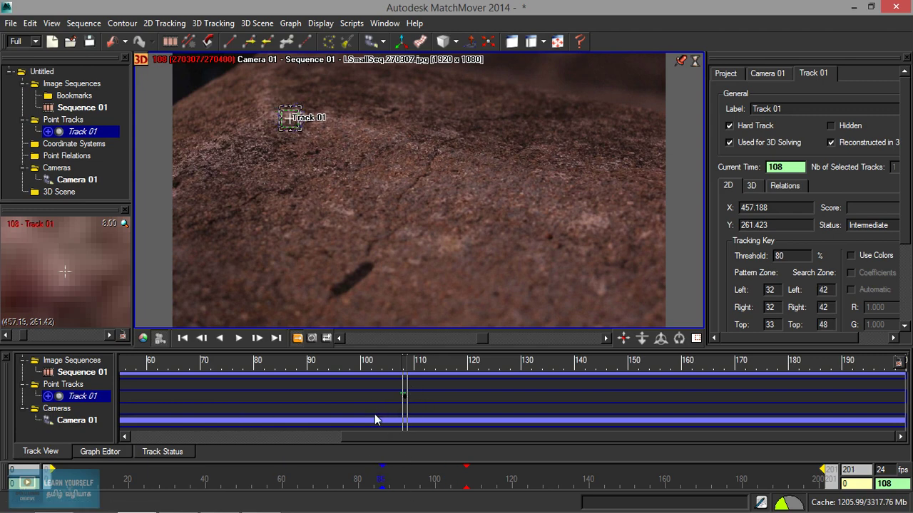
Check the rock feature under Track 01 against the frames just before frame 108.
drag(339, 478, 381, 479)
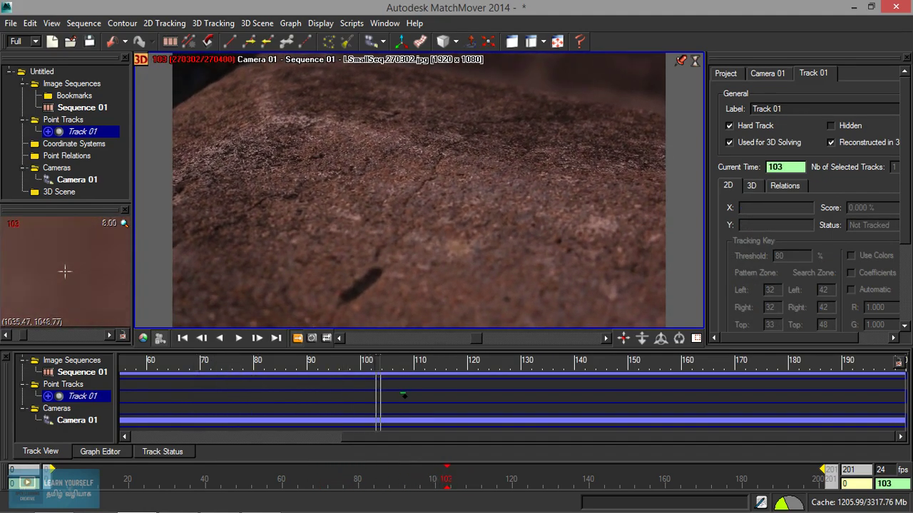
drag(470, 478, 462, 478)
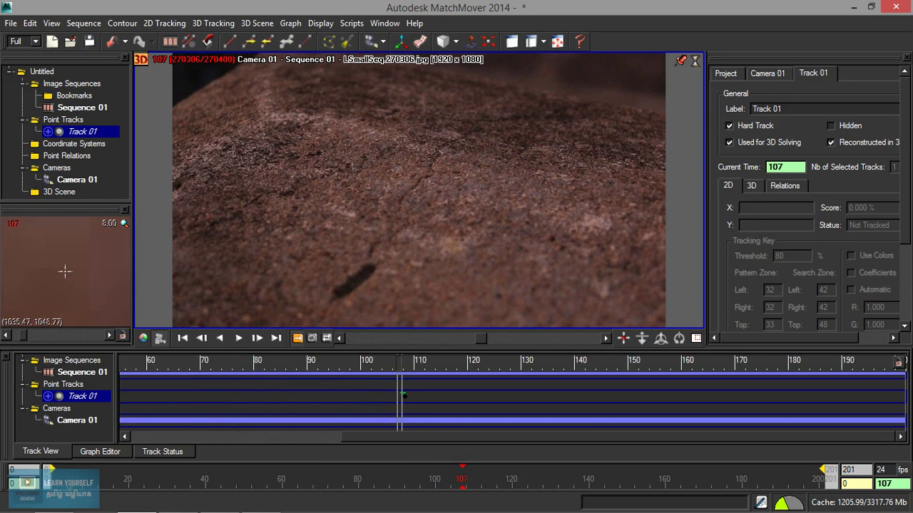
key(Right)
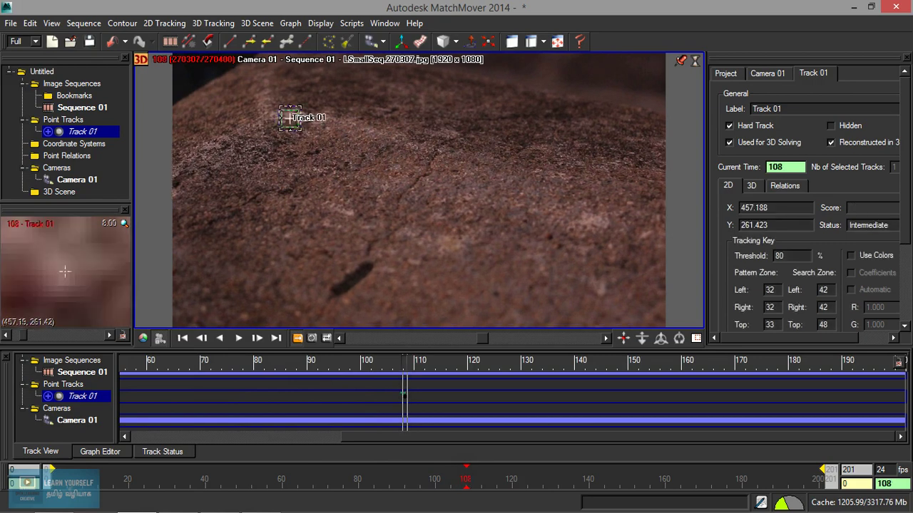
key(Left)
key(Right)
Fine-tune Track 01's marker at frame 108 to about X 456.4, Y 262.7 and compare it with the neighbouring frames.
drag(50, 305, 52, 293)
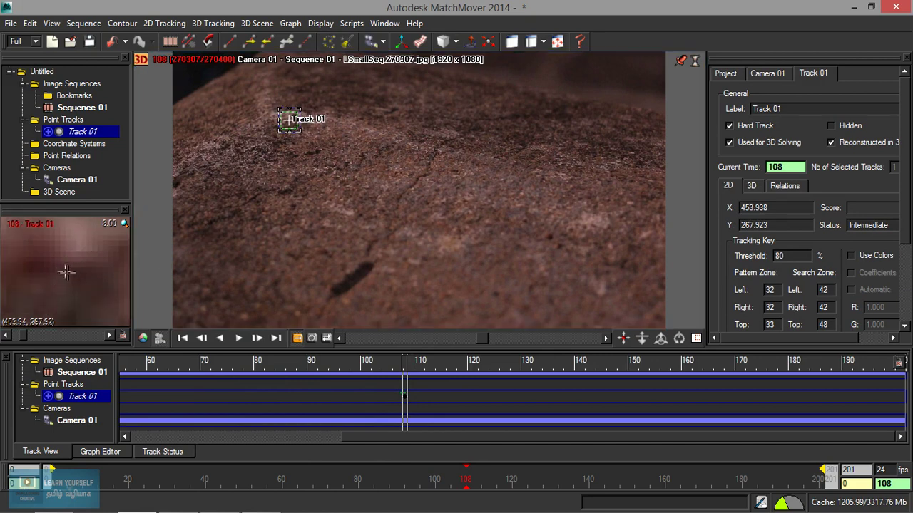
drag(78, 244, 79, 246)
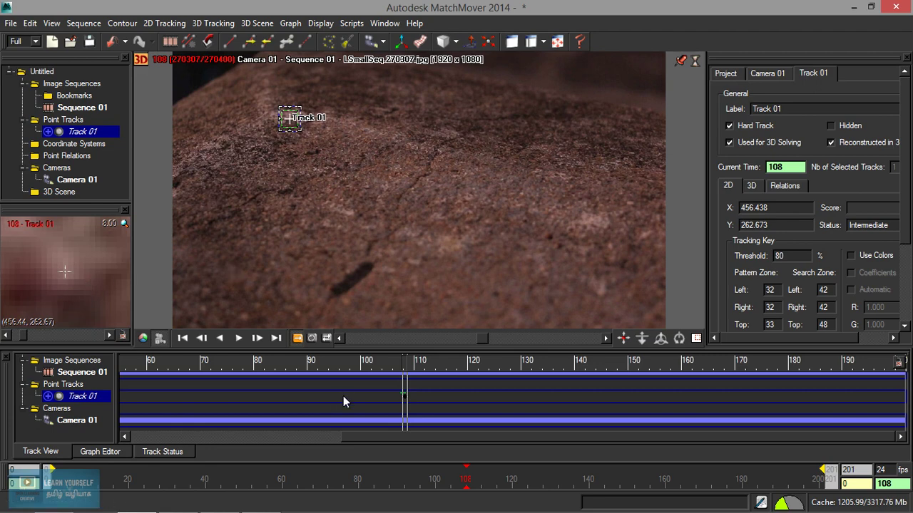
key(Left)
key(Right)
key(Right)
key(Right)
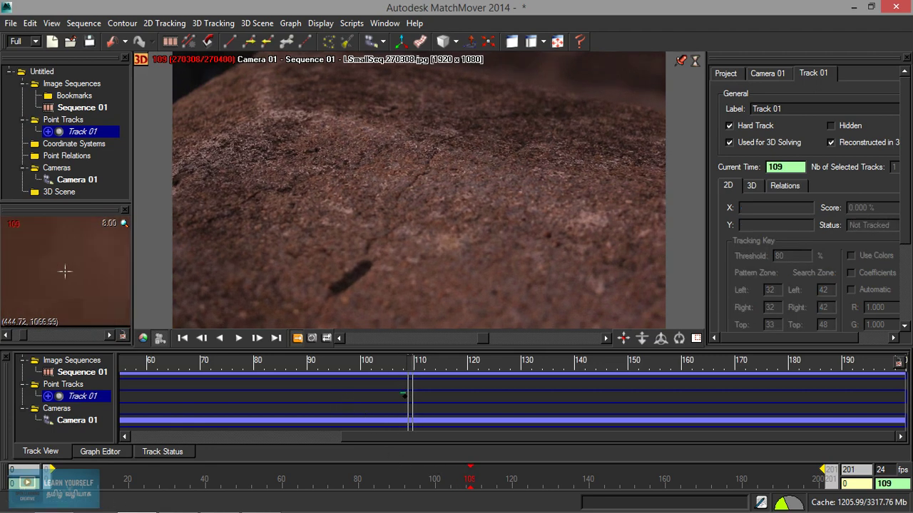
Nudge Track 01's marker at frame 108 to about X 456.8, Y 262.5.
key(Left)
key(Left)
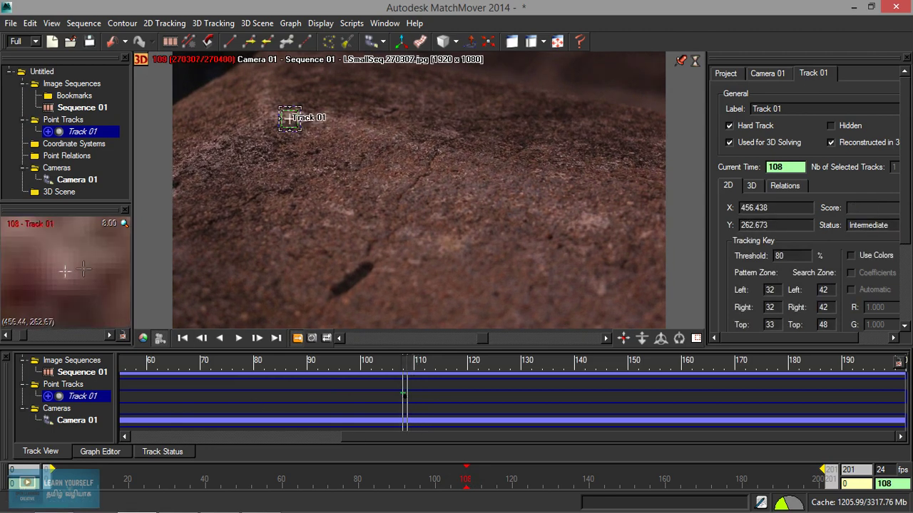
mouse_move(83, 269)
mouse_down()
mouse_move(58, 290)
mouse_move(46, 278)
mouse_up()
key(Right)
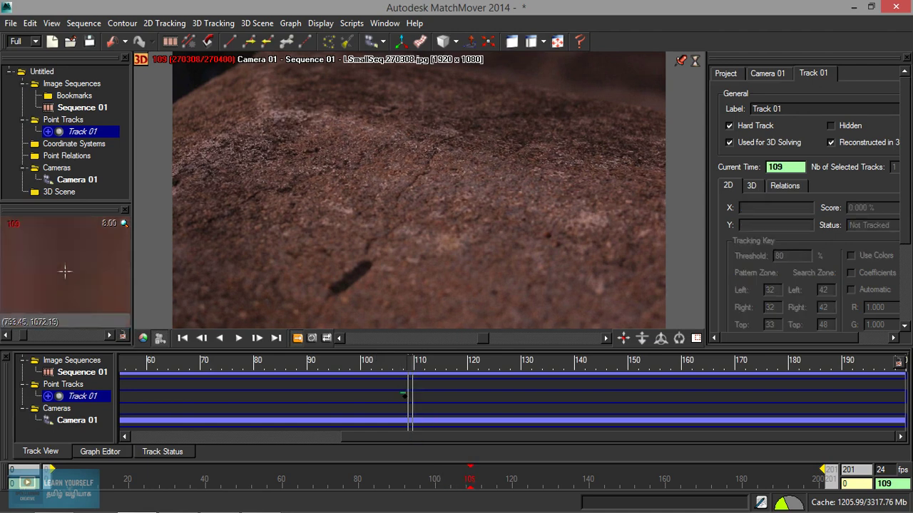
Compare the rock feature under Track 01 at frame 108 with the frames from 102 to 109.
key(Left)
key(Left)
key(Right)
key(Left)
key(Left)
key(Left)
key(Left)
key(Left)
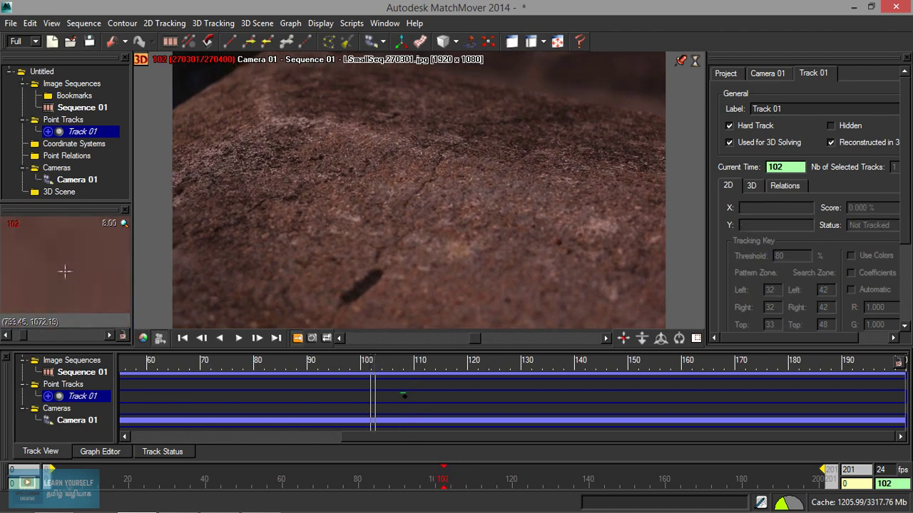
key(Right)
key(Right)
key(Right)
key(Right)
key(Right)
key(Right)
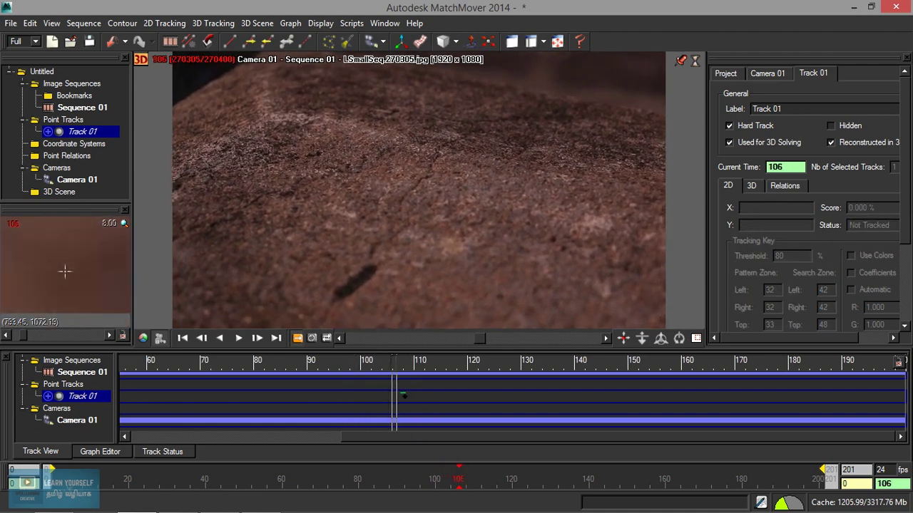
key(Left)
key(Left)
key(Right)
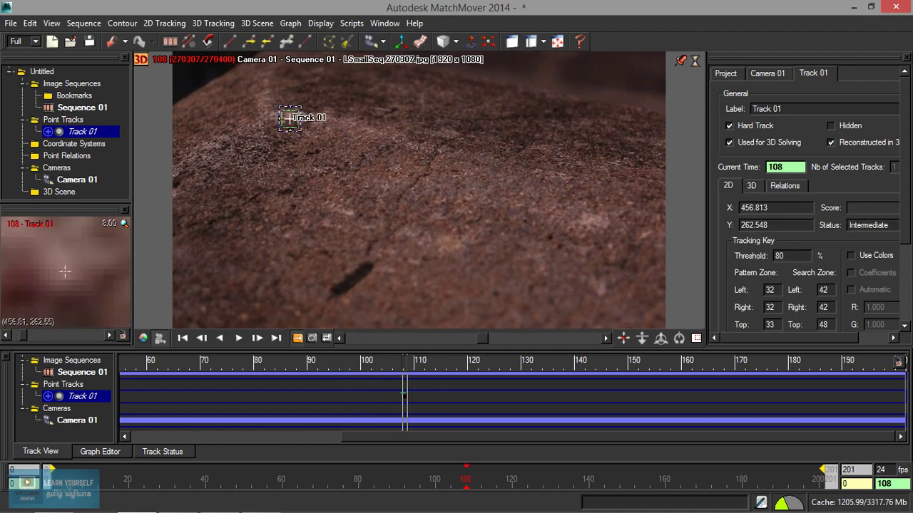
Delete Track 01 from the point tracks.
right_click(82, 138)
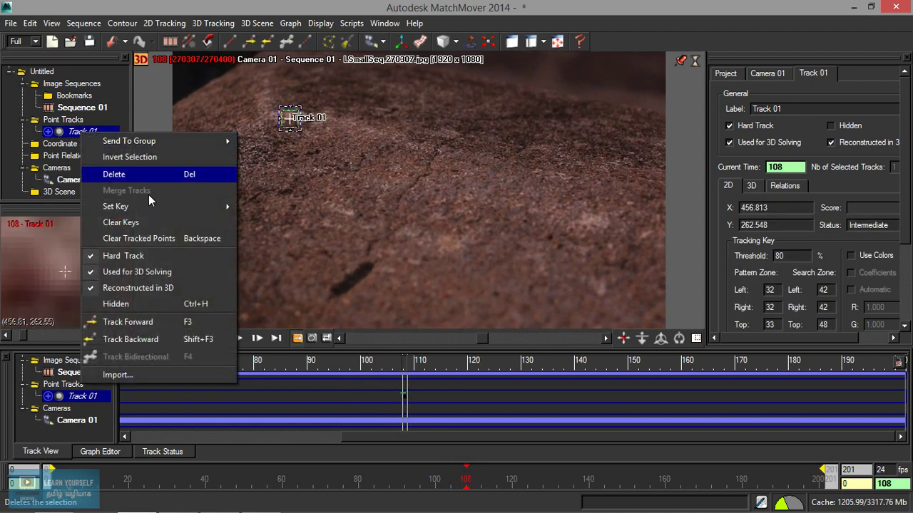
mouse_move(178, 207)
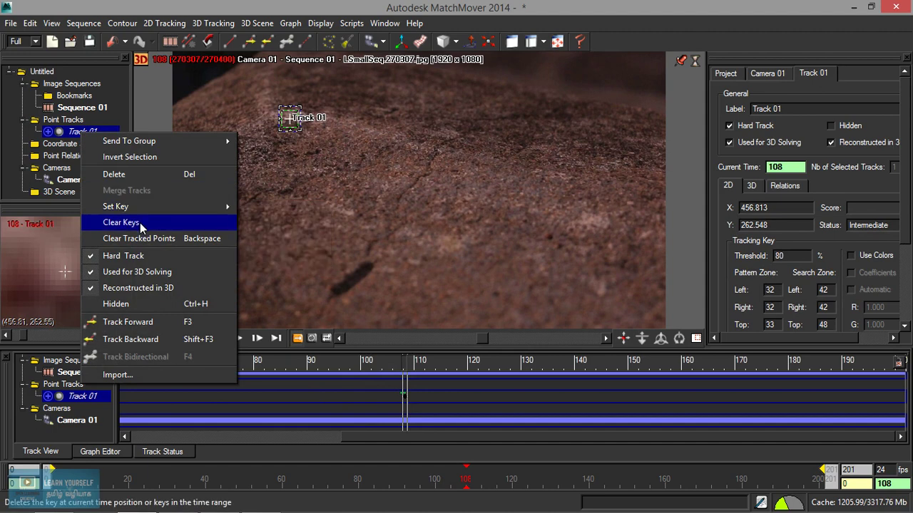
click(140, 176)
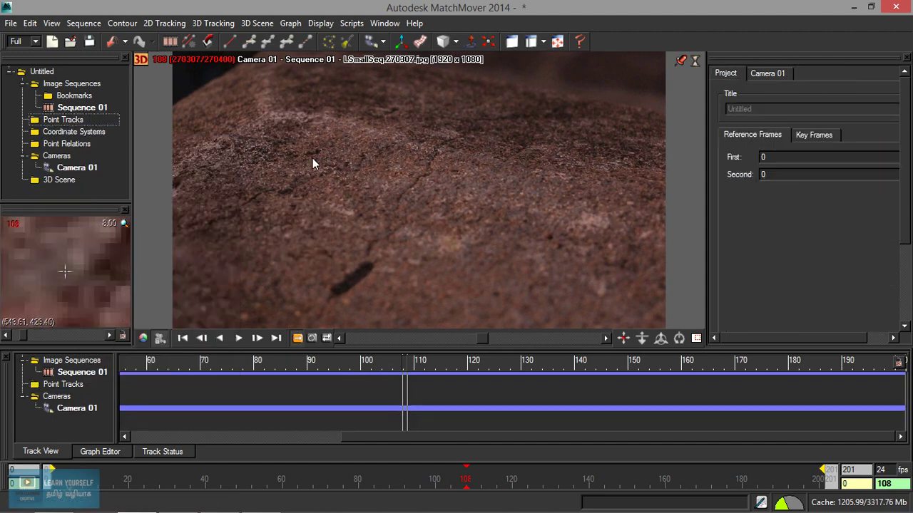
Create a new point track and place its marker on the bright ridge spot at frame 108, about X 434.3, Y 275.9.
right_click(284, 123)
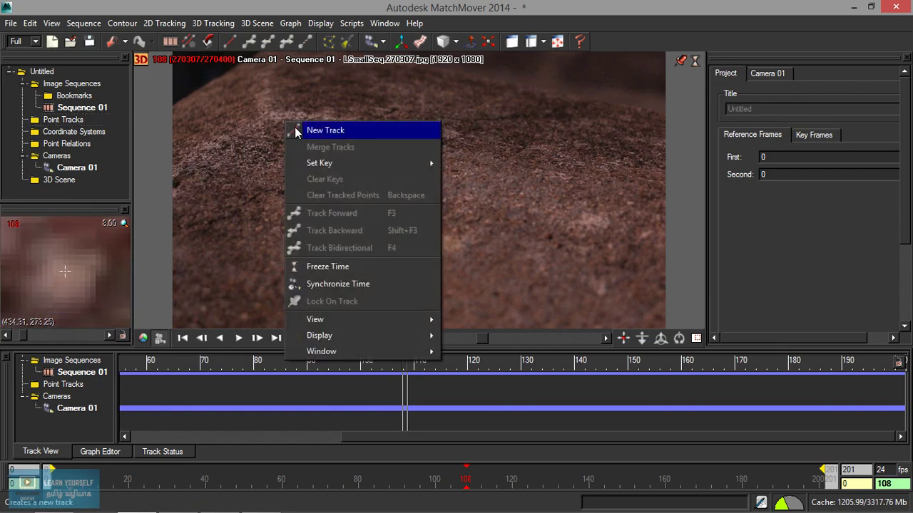
click(303, 130)
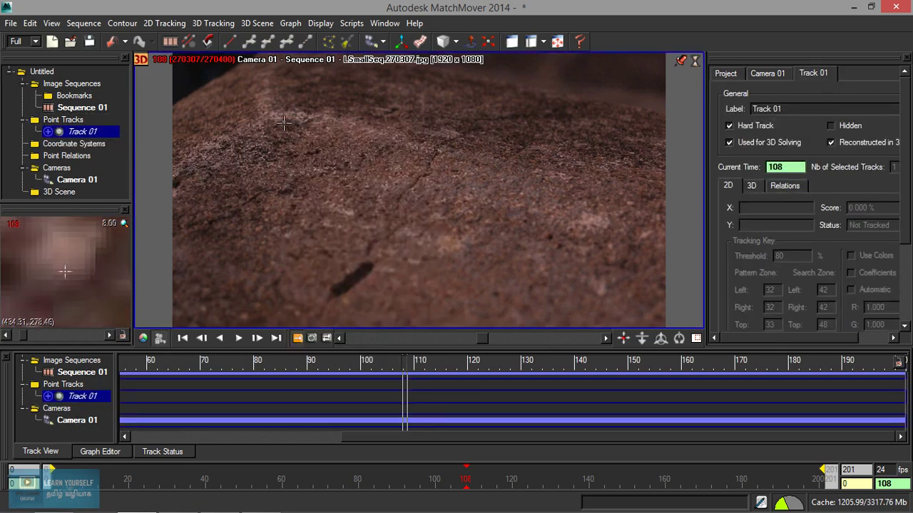
click(284, 123)
drag(284, 123, 284, 121)
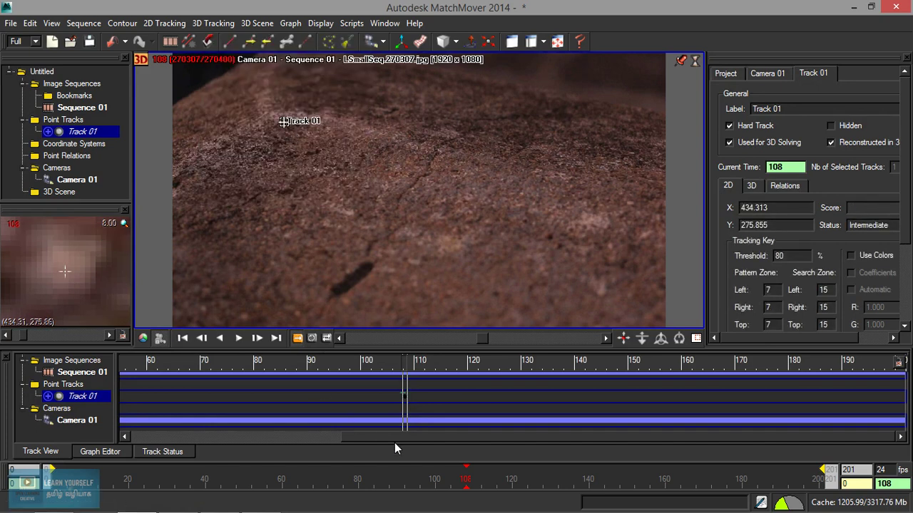
Place Track 01's marker on the same rock spot at frame 75 and at frame 28, about X 622.9, Y 437.5.
drag(466, 479, 339, 479)
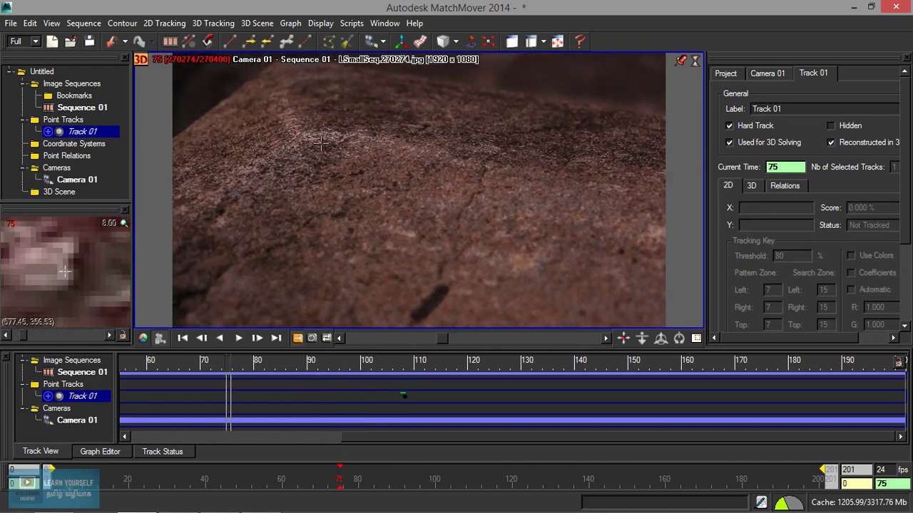
drag(319, 140, 319, 141)
drag(345, 479, 159, 479)
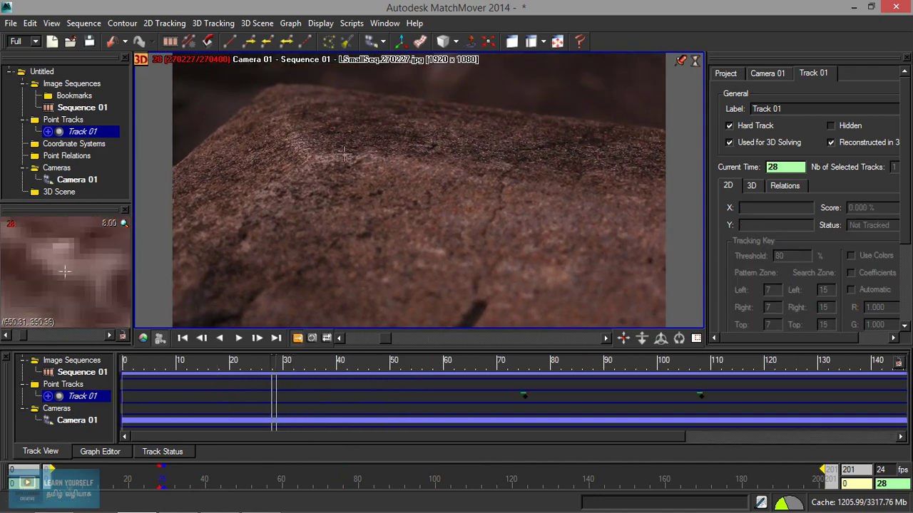
drag(332, 163, 331, 163)
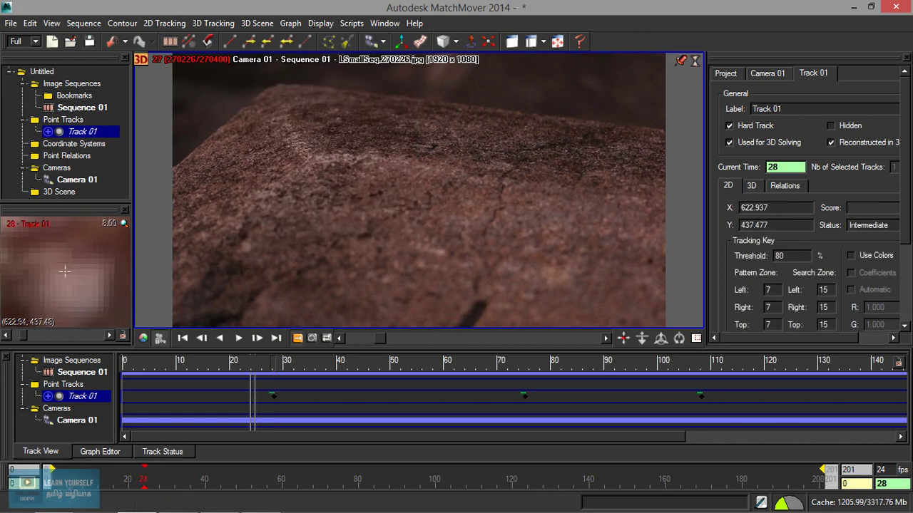
Key Track 01 on the rock spot at frame 131, about X 392.4, Y 193.2, and frame 148, about X 299.0, Y 136.0.
key(Home)
key(space)
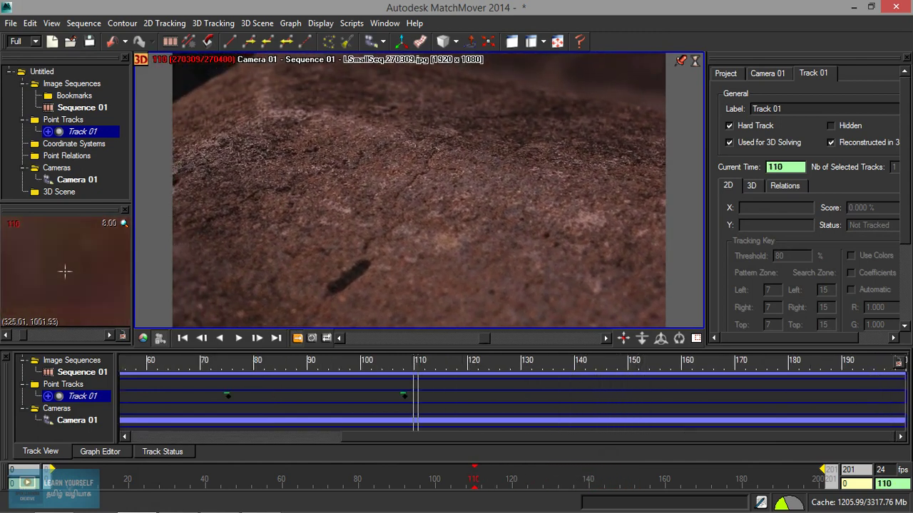
drag(469, 425, 527, 425)
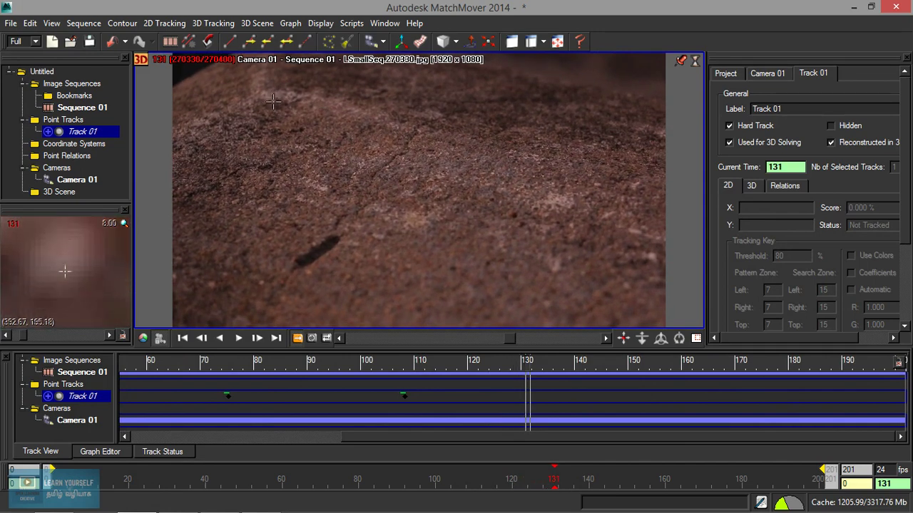
drag(273, 101, 274, 100)
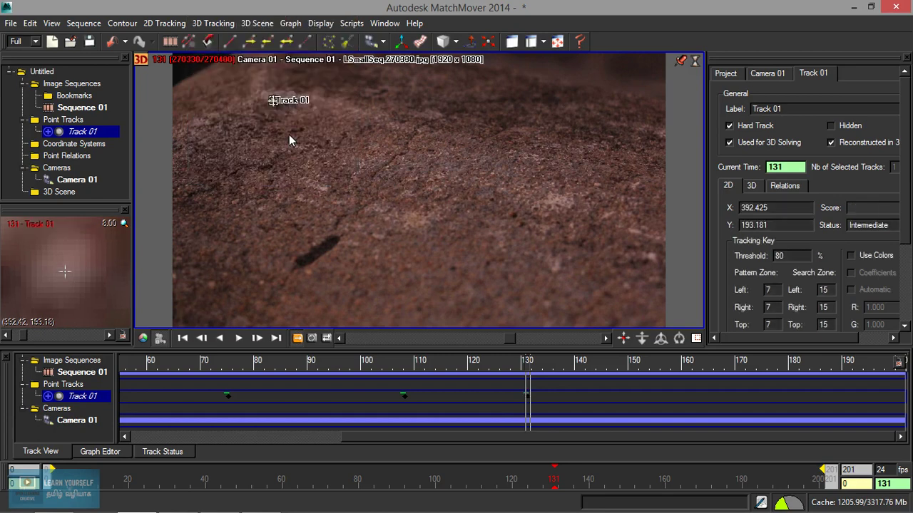
drag(555, 479, 619, 479)
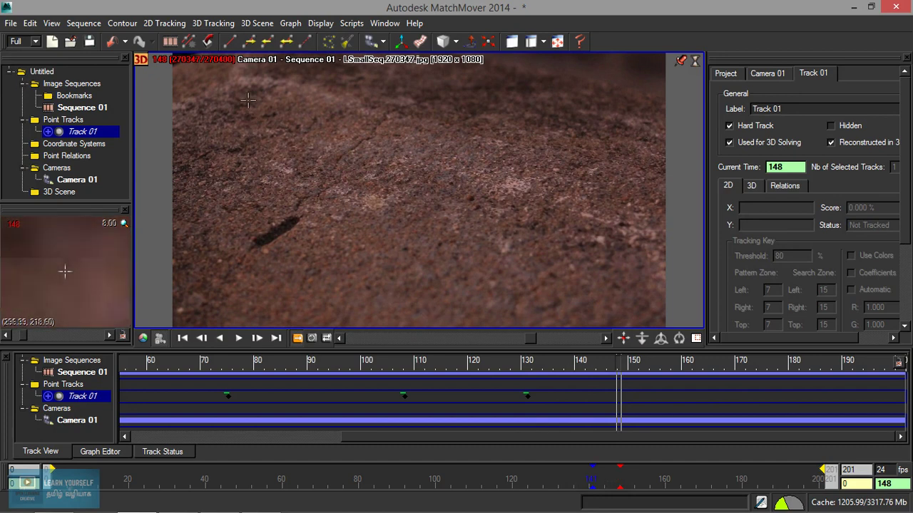
drag(249, 85, 249, 84)
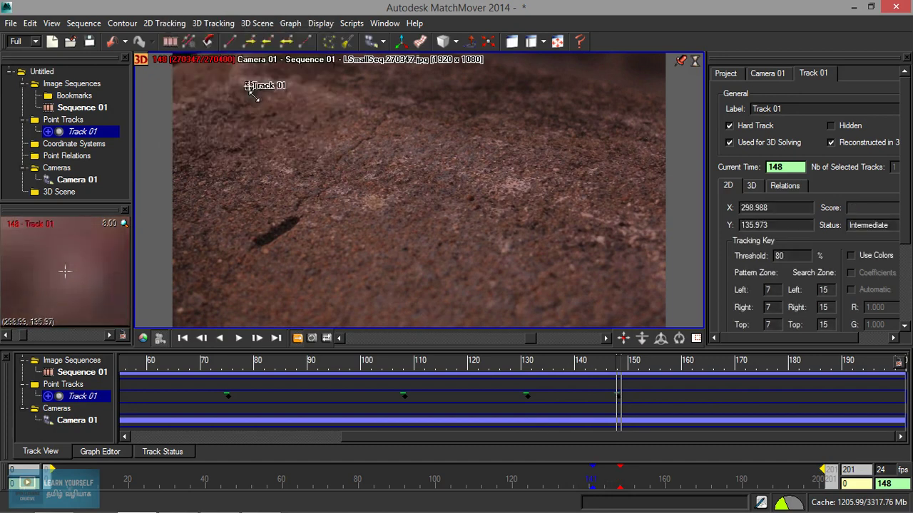
Key Track 01 at frame 164, about X 275.6, Y 102.5, and track it backward from there.
key(space)
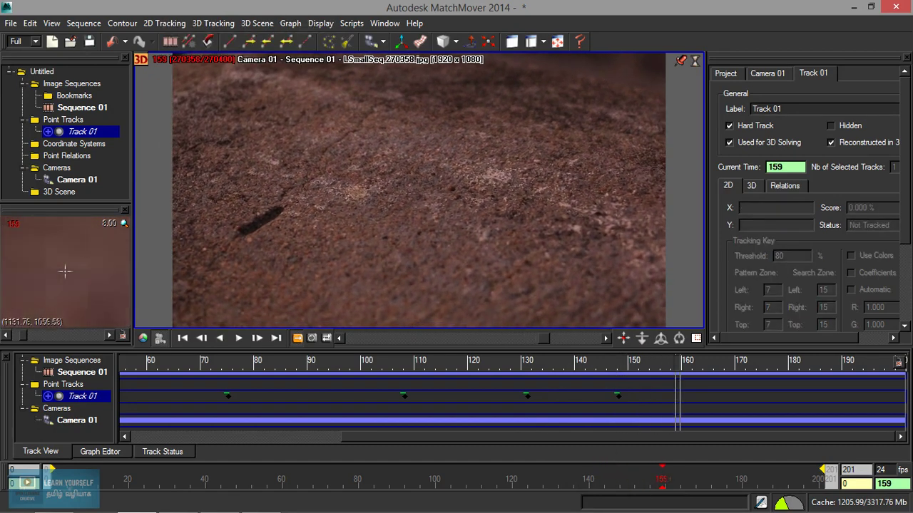
drag(657, 361, 549, 361)
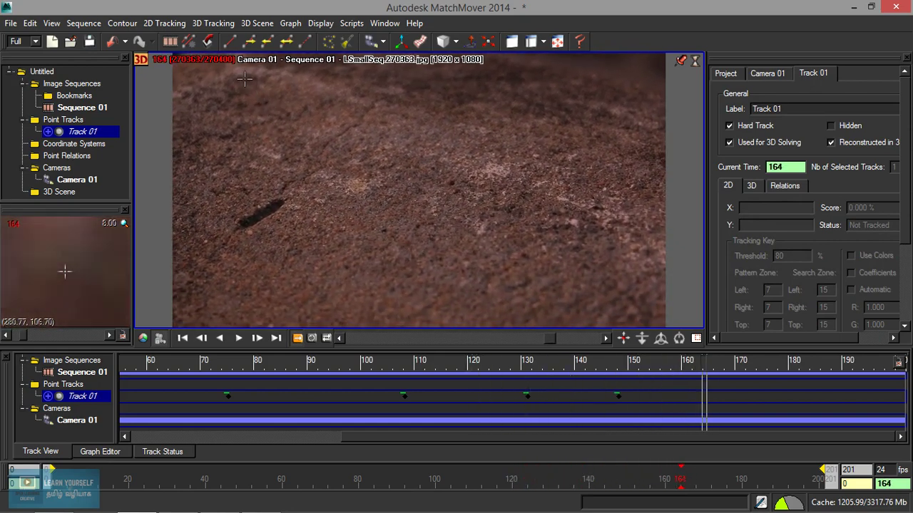
drag(242, 77, 244, 77)
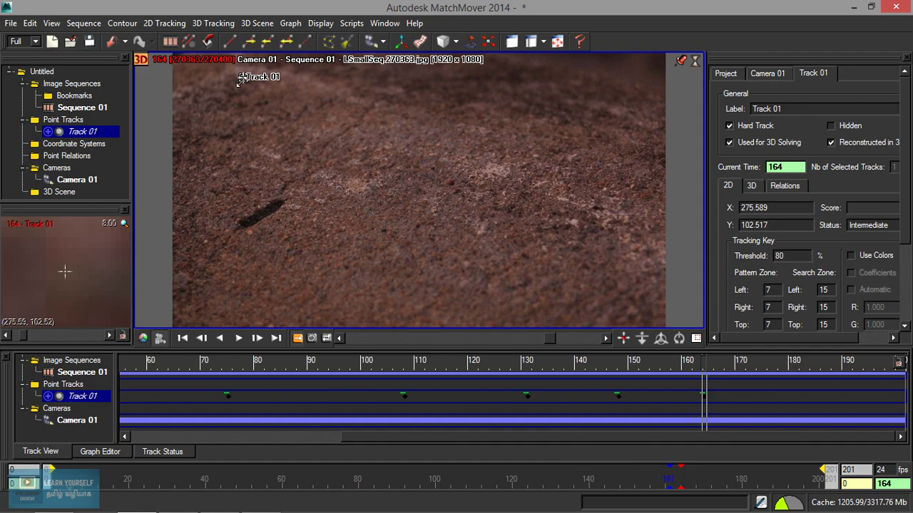
click(269, 43)
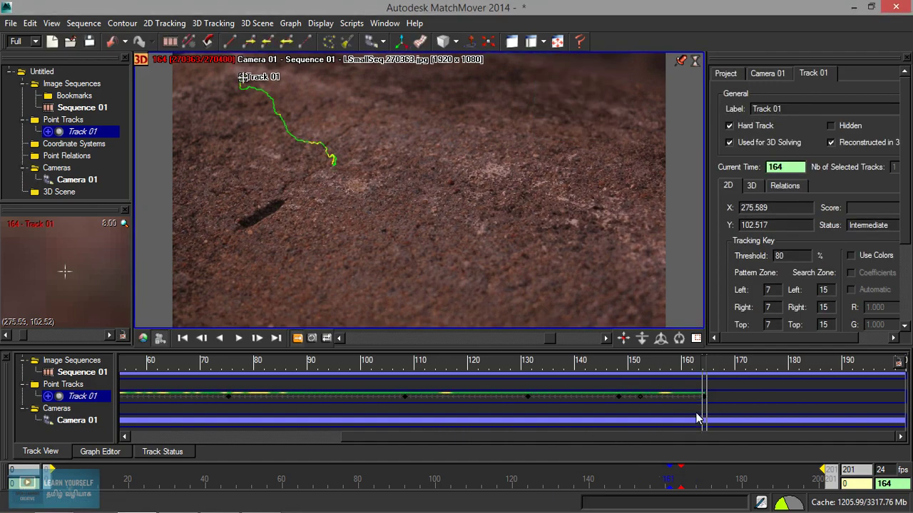
Correct Track 01's marker at frame 41 to about X 630.7, Y 409.0 and retrack it bidirectionally.
drag(413, 435, 257, 420)
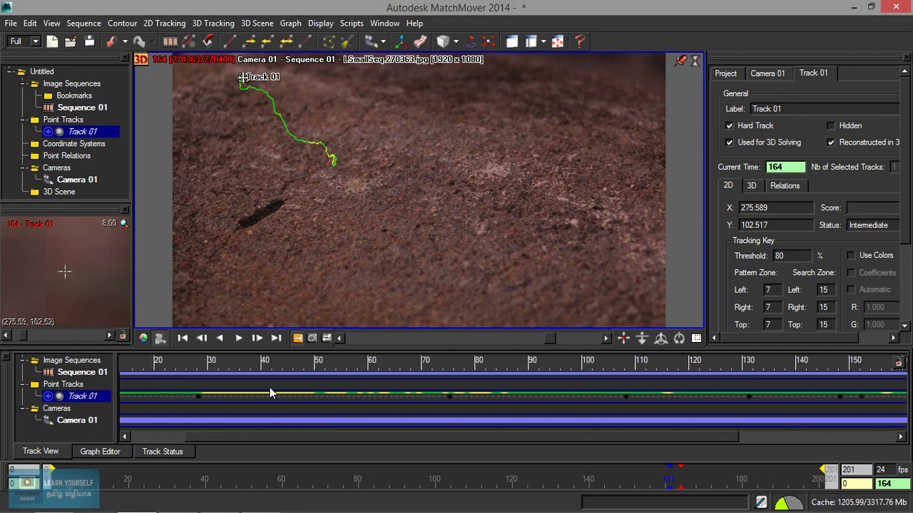
drag(281, 478, 210, 478)
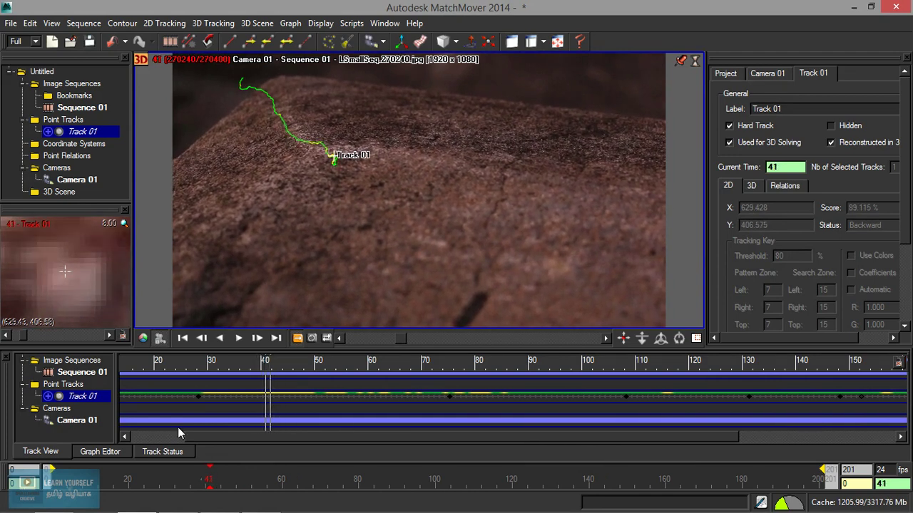
click(334, 156)
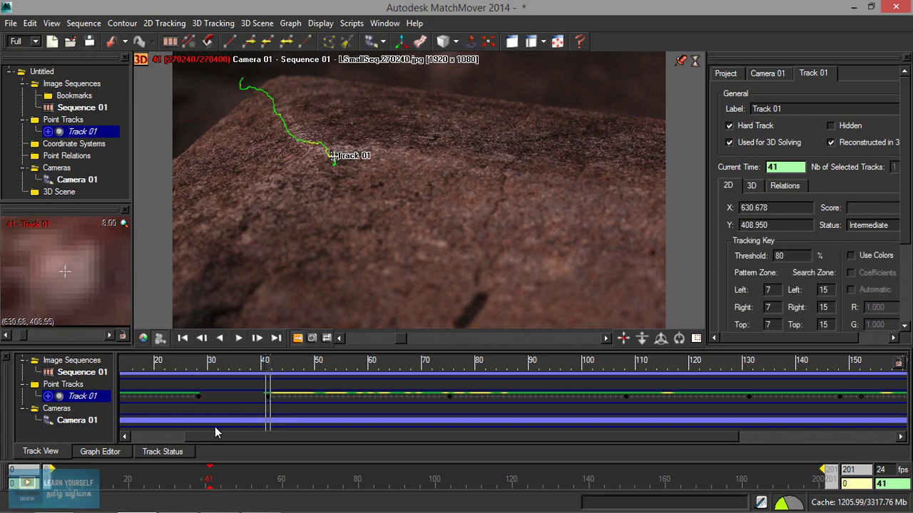
click(286, 42)
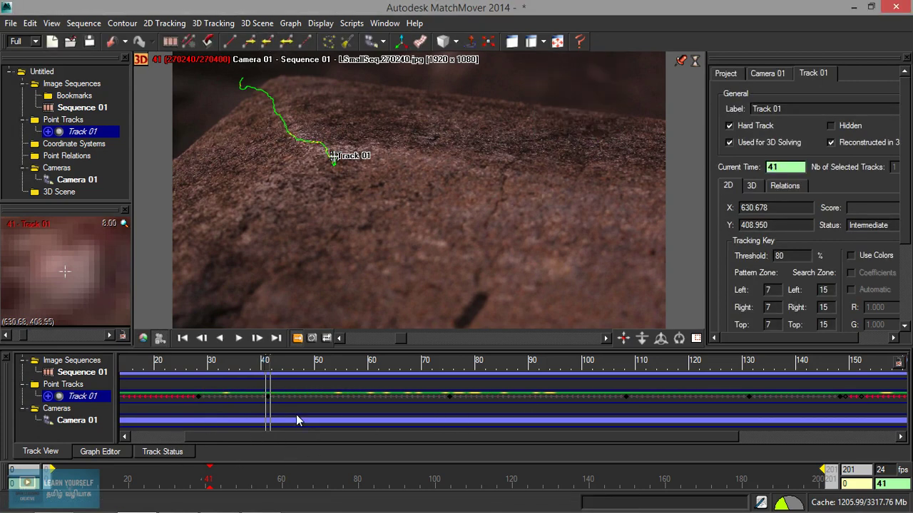
Key Track 01 at frame 0, about X 622.7, Y 413.1, and track it bidirectionally.
click(123, 437)
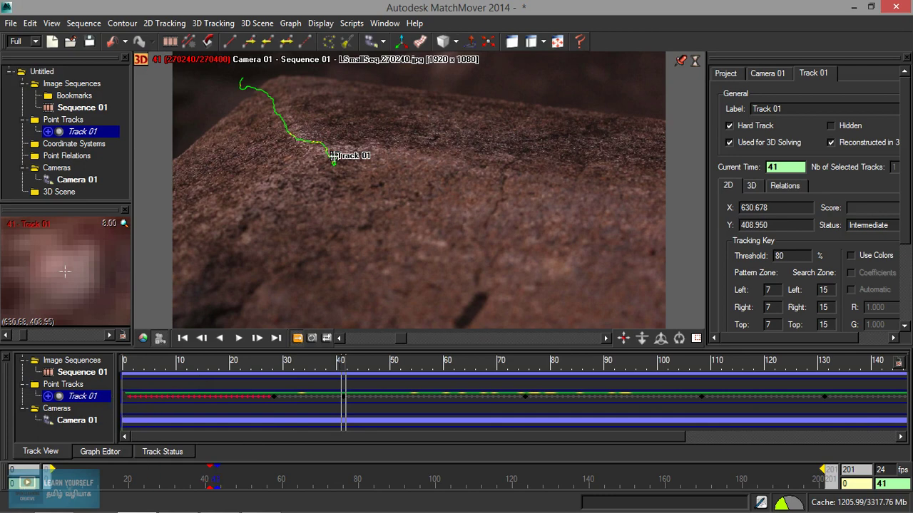
drag(343, 362, 124, 362)
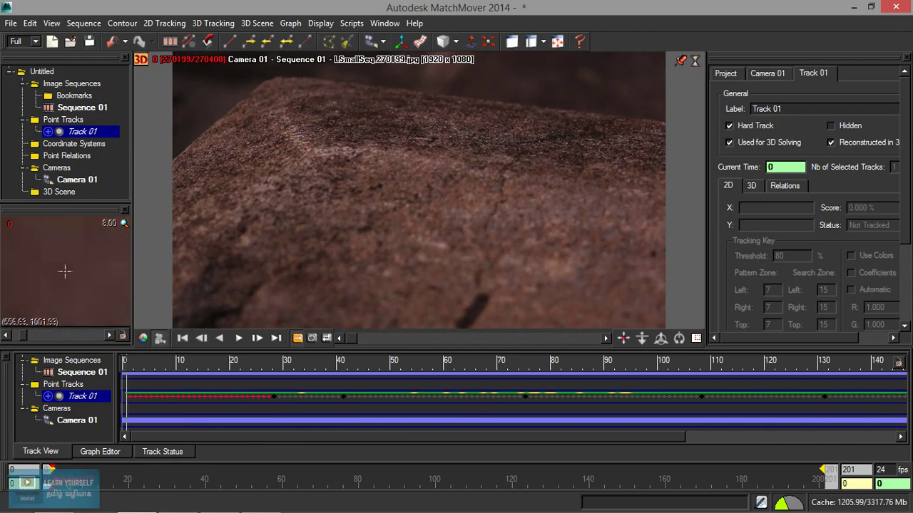
click(332, 157)
drag(332, 157, 332, 158)
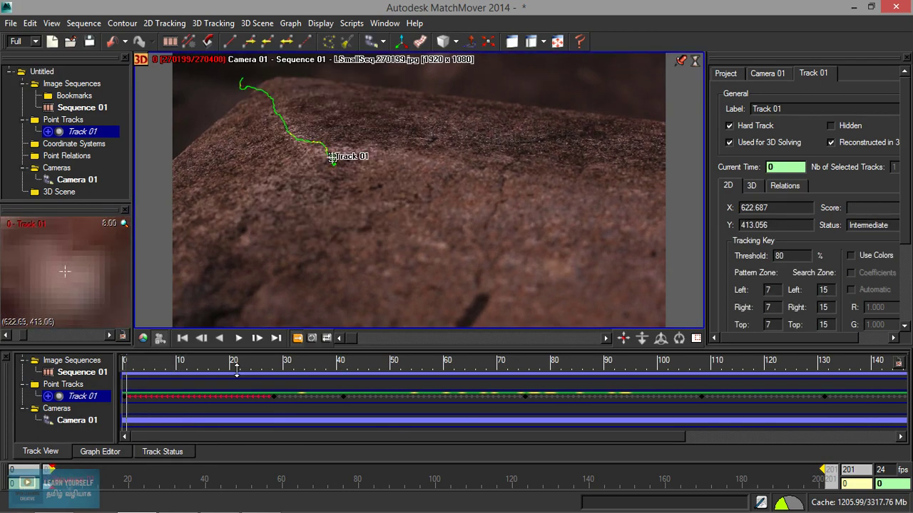
click(286, 42)
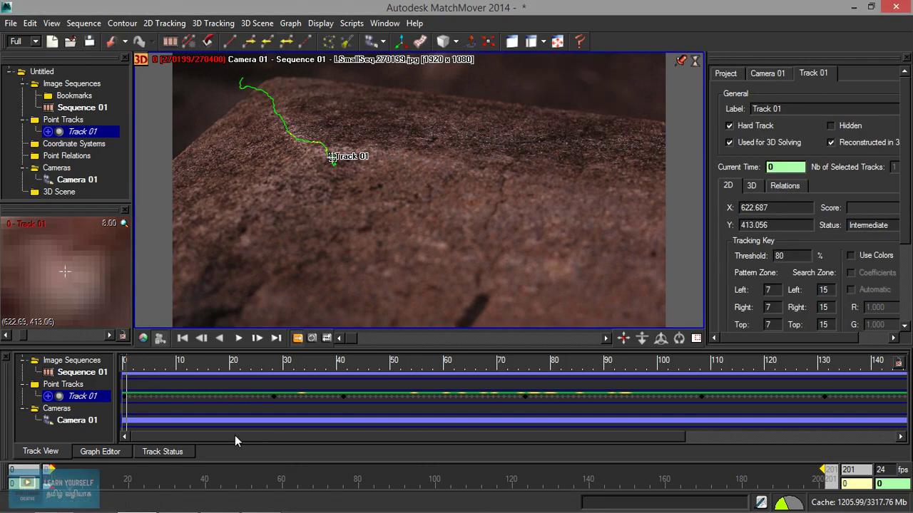
Scrub through the sequence to check how Track 01 follows the rock spot and where its tracking ends.
drag(235, 435, 560, 420)
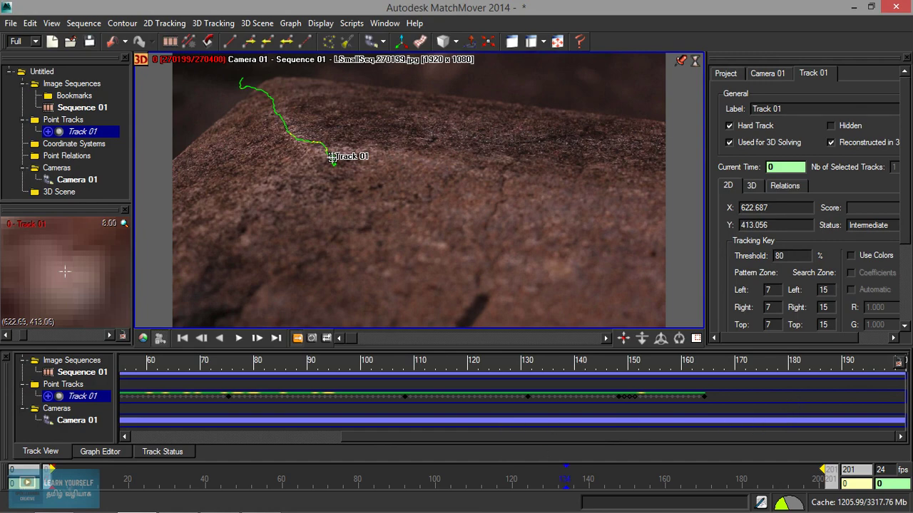
drag(542, 365, 794, 367)
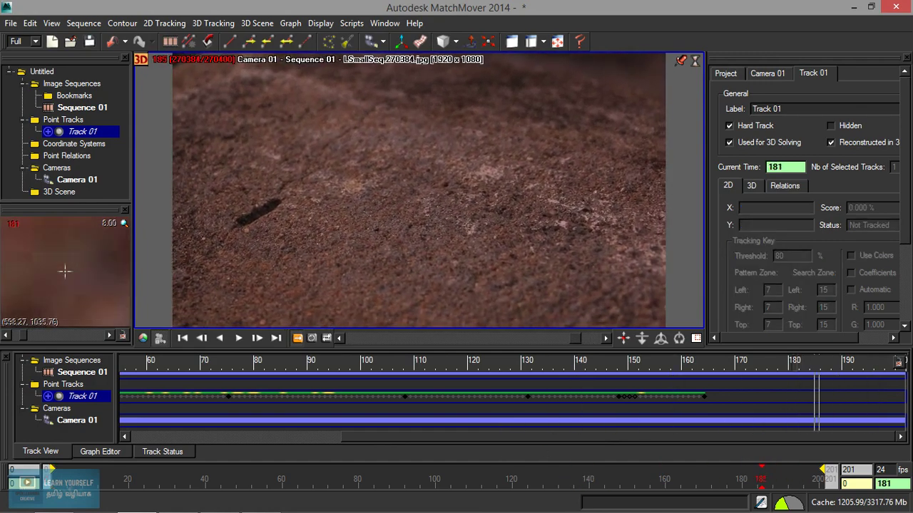
drag(761, 478, 504, 478)
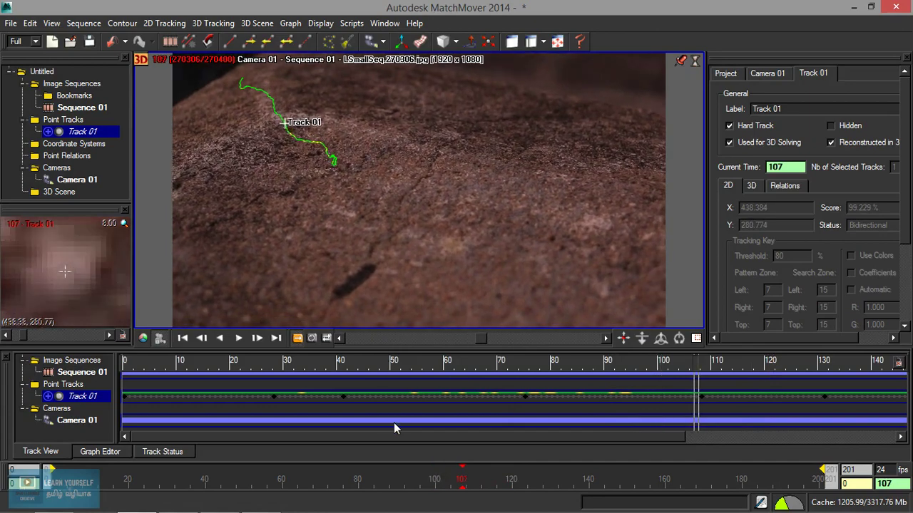
drag(696, 362, 269, 362)
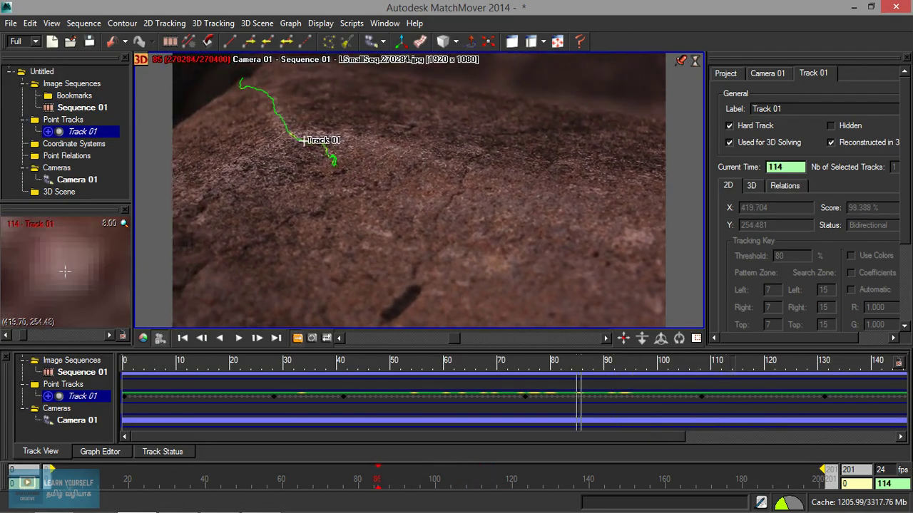
Create a second point track and key it on the dark rock spot at frame 84, about X 803.9, Y 510.1.
right_click(385, 185)
click(390, 193)
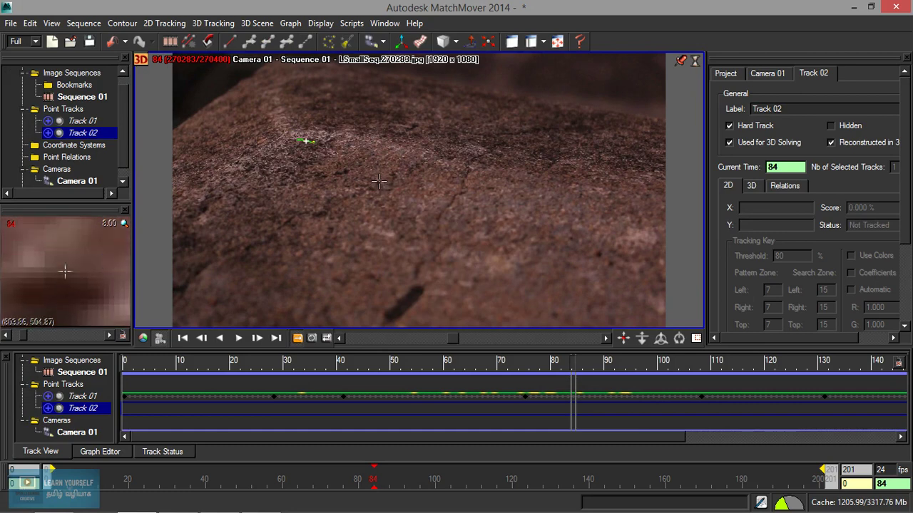
drag(378, 184, 378, 182)
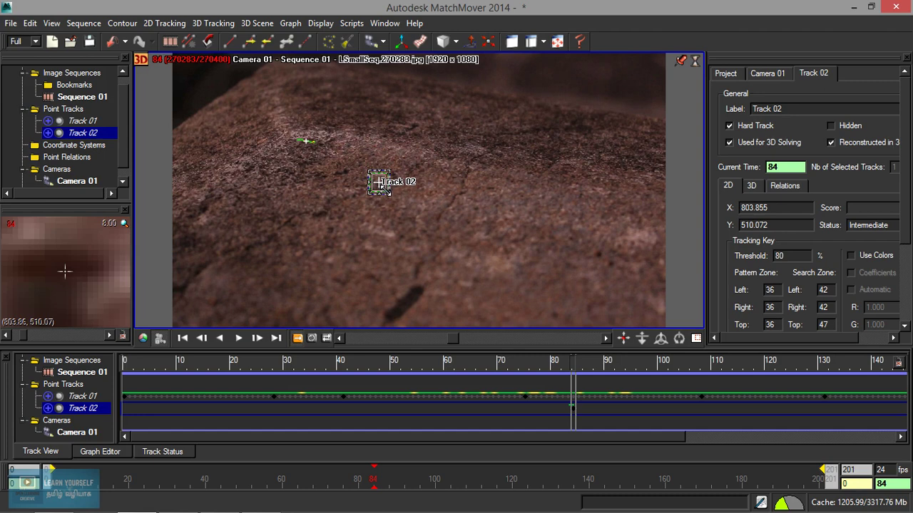
Key Track 02 on the same rock spot at frame 62, about X 908.6, Y 537.8.
key(Left)
key(Left)
key(Left)
key(Left)
key(Left)
key(Left)
key(Left)
key(Left)
key(Left)
key(Left)
key(Left)
key(Left)
key(Left)
key(Left)
key(Left)
key(Left)
key(Left)
key(Left)
key(Left)
key(Left)
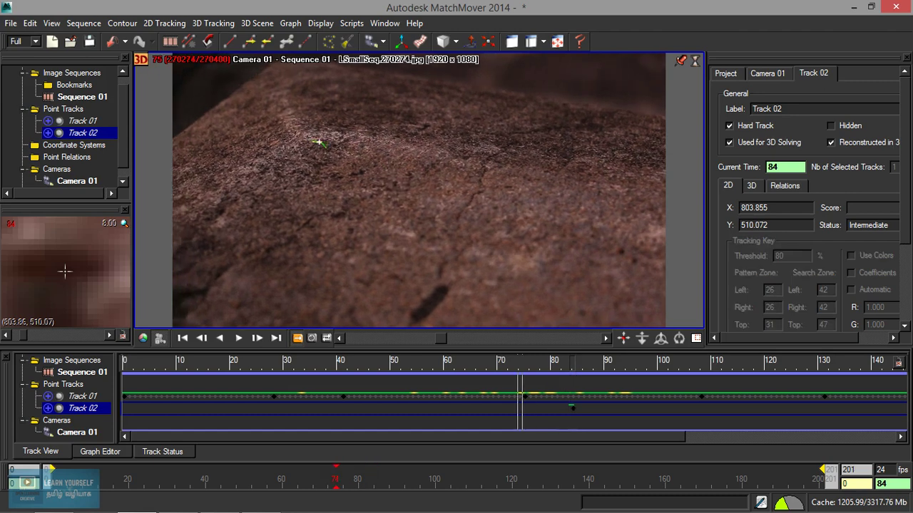
drag(403, 189, 406, 189)
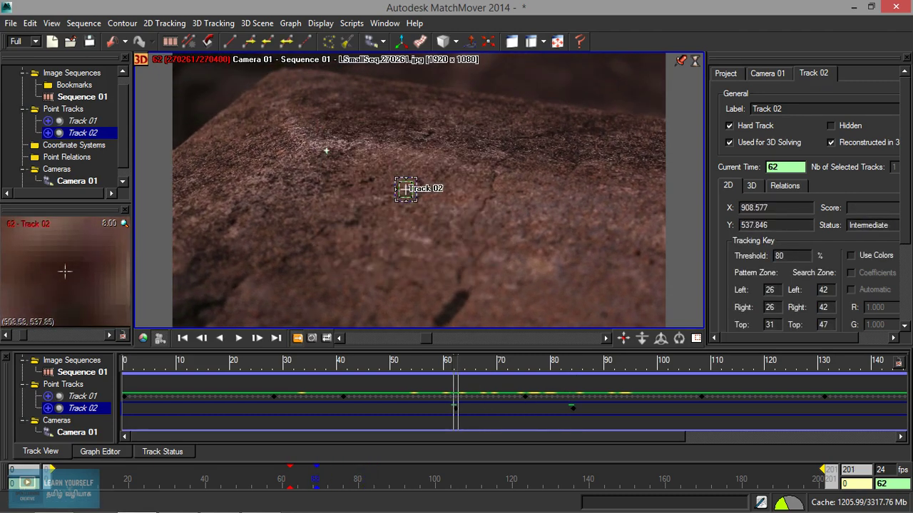
Go back to frame 22 and key Track 02 on the same dark rock spot.
key(Left)
key(Left)
key(Left)
key(Left)
key(Left)
key(Left)
key(Left)
key(Left)
key(Left)
key(Left)
key(Left)
key(Left)
key(Left)
key(Left)
key(Left)
key(Left)
key(Left)
key(Left)
key(Left)
key(Left)
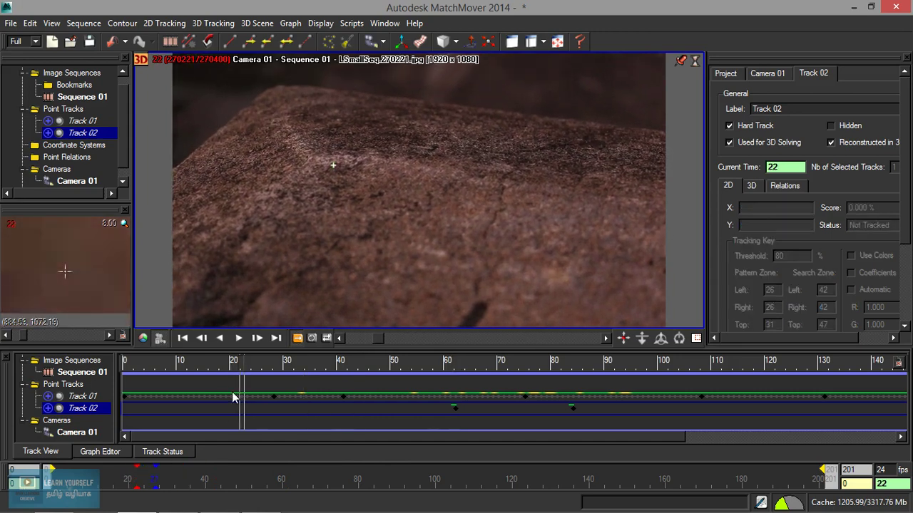
drag(379, 194, 380, 193)
Key Track 02 on the rock spot at frame 0, about X 809.6, Y 523.2.
key(Left)
key(Left)
key(Left)
key(Left)
key(Left)
key(Left)
key(Left)
key(Left)
key(Left)
key(Left)
key(Left)
key(Left)
key(Left)
key(Left)
key(Left)
key(Left)
key(Left)
key(Left)
key(Left)
key(Left)
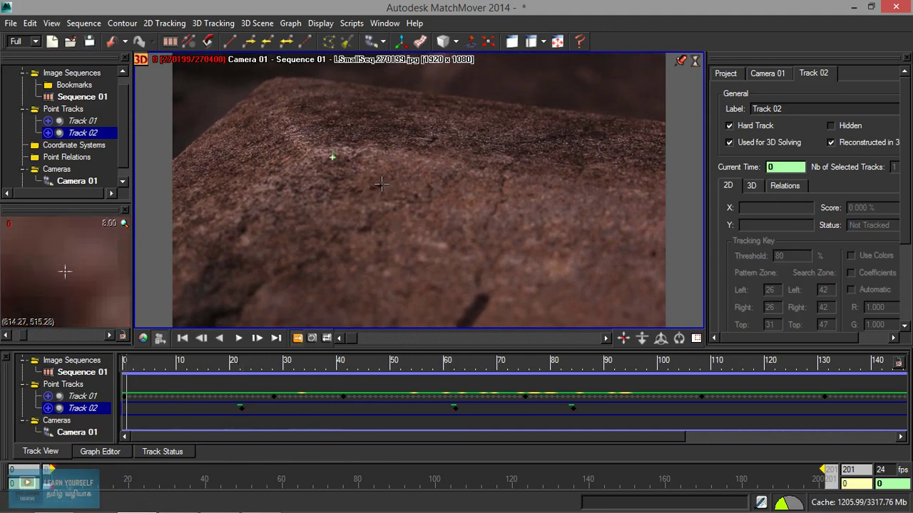
drag(378, 183, 381, 183)
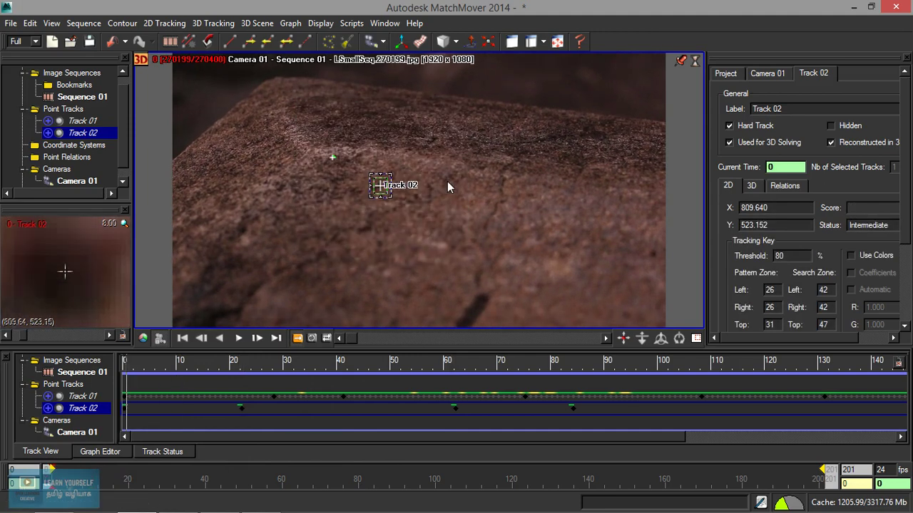
Play forward to follow the rock spot and key Track 02 at frame 110, about X 670.6, Y 425.7.
click(238, 338)
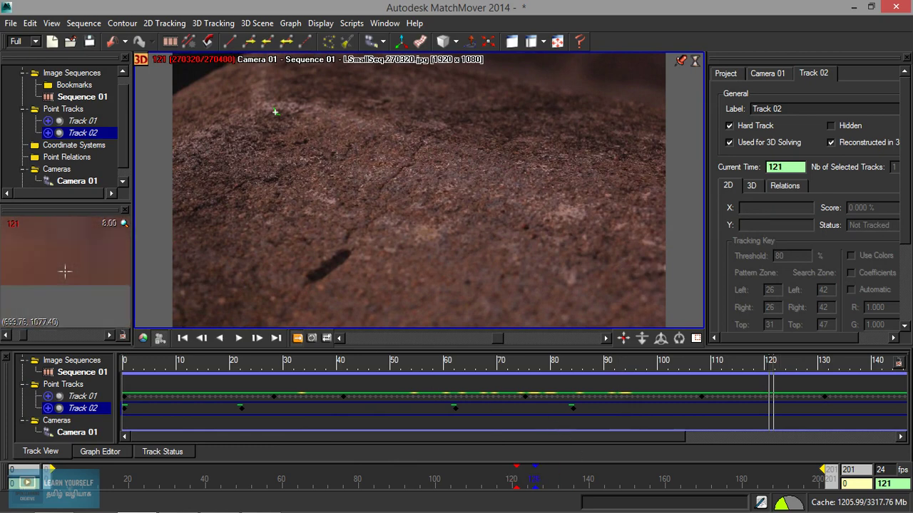
mouse_move(517, 477)
mouse_down()
mouse_move(347, 477)
mouse_move(474, 478)
mouse_up()
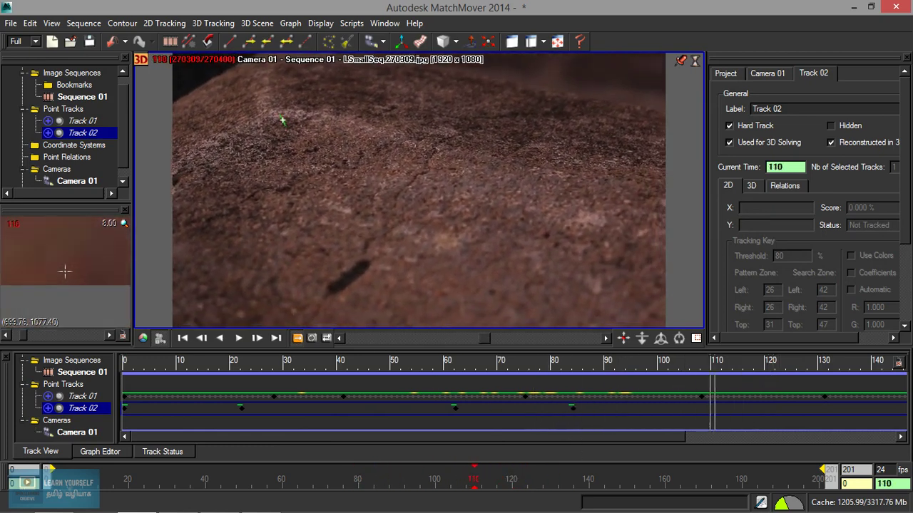
click(344, 160)
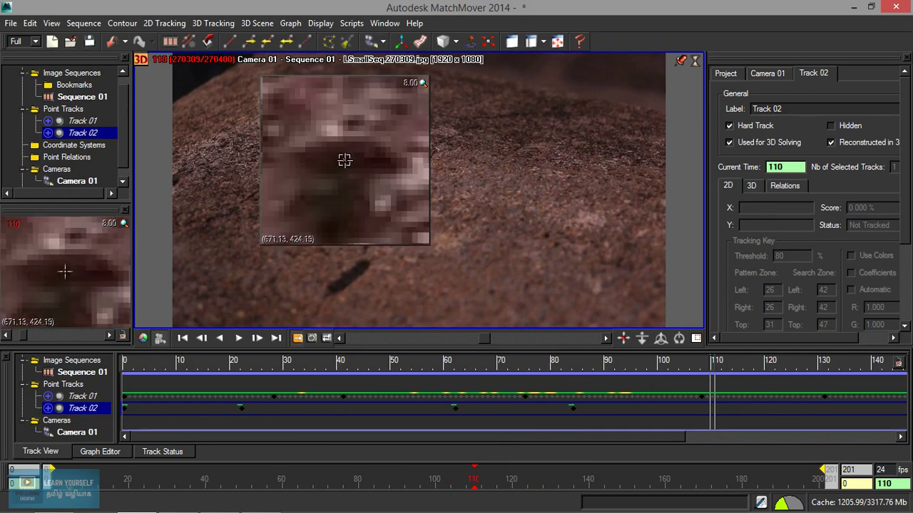
drag(345, 160, 344, 161)
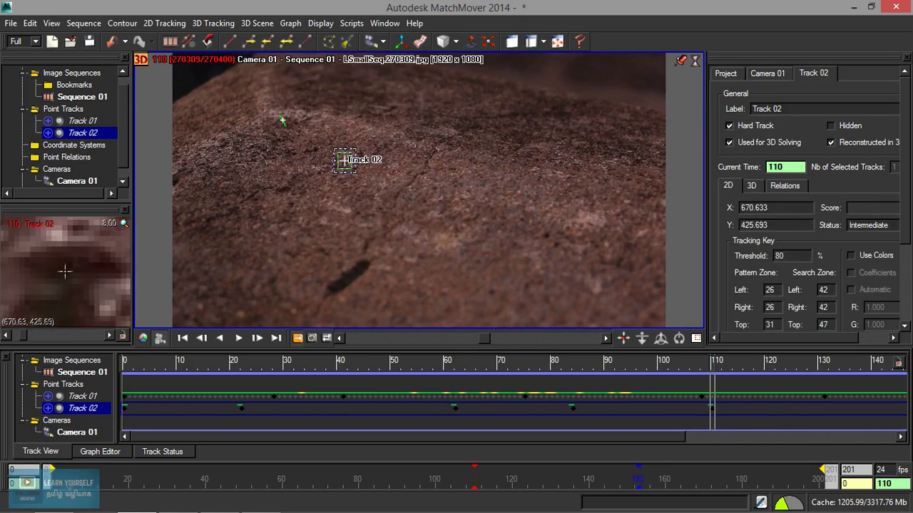
Key Track 02 on the rock spot at frame 153 and at frame 182, the latter about X 464.0, Y 253.5.
key(space)
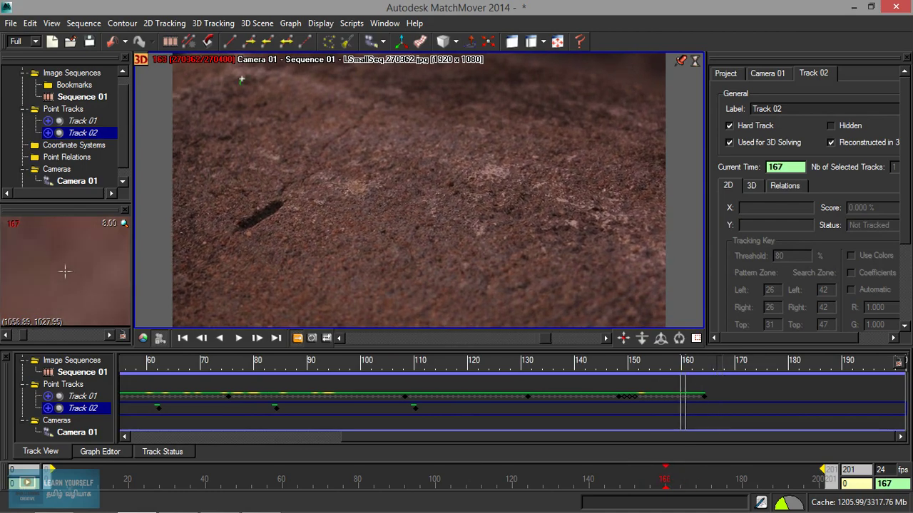
key(Left)
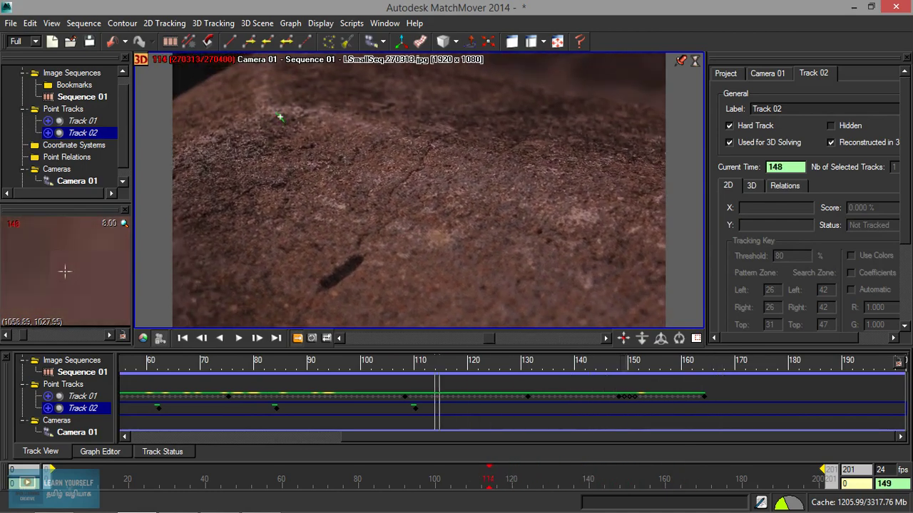
drag(488, 478, 638, 478)
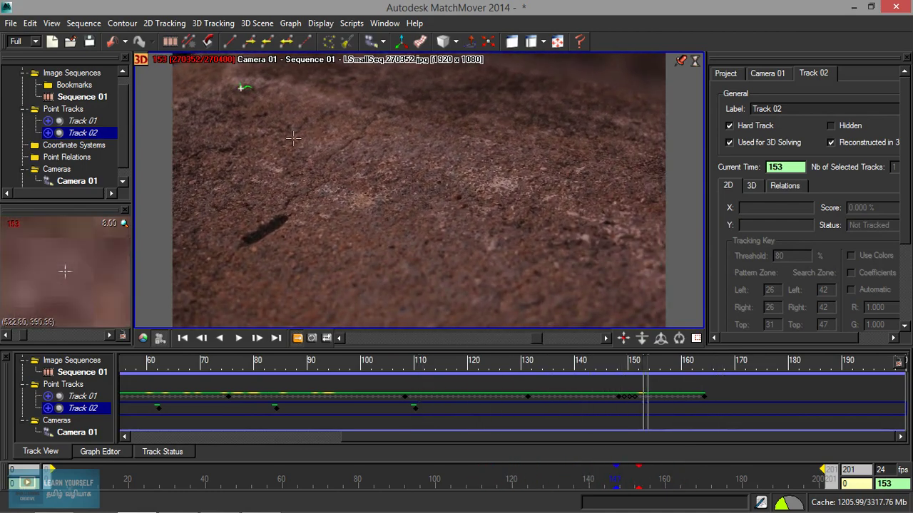
drag(287, 127, 287, 126)
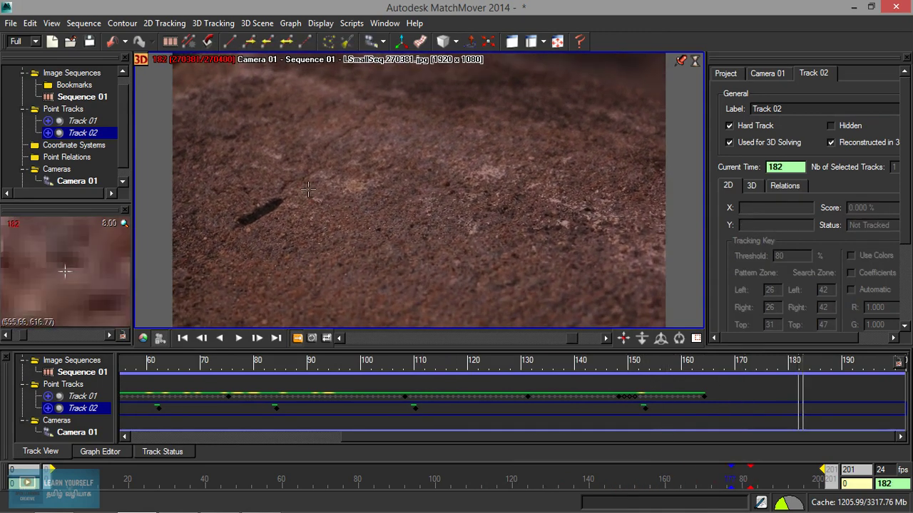
drag(292, 116, 292, 116)
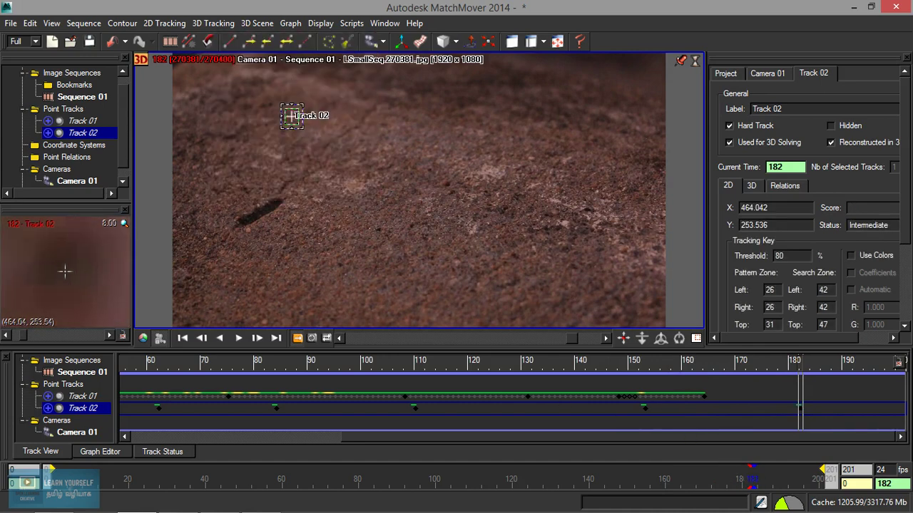
Key Track 02 at the last frame, 201, about X 487.7, Y 303.1, and track it bidirectionally.
key(space)
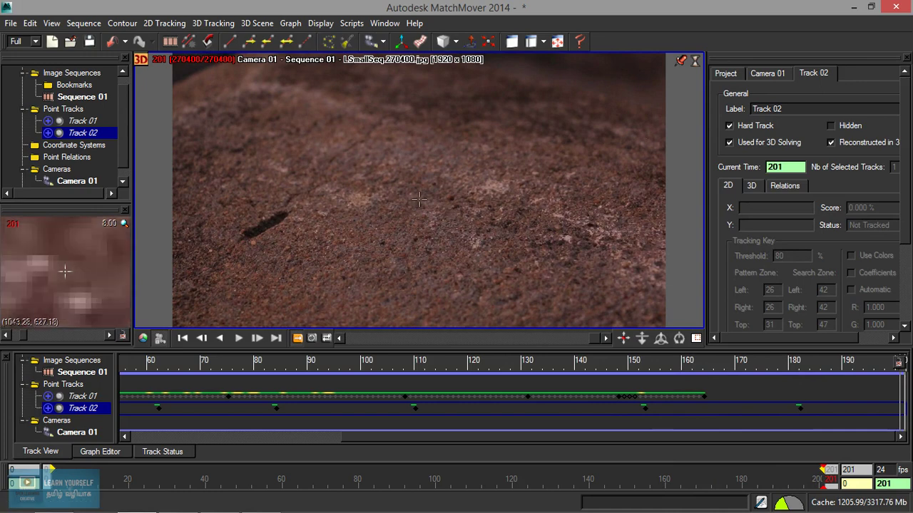
drag(297, 128, 296, 128)
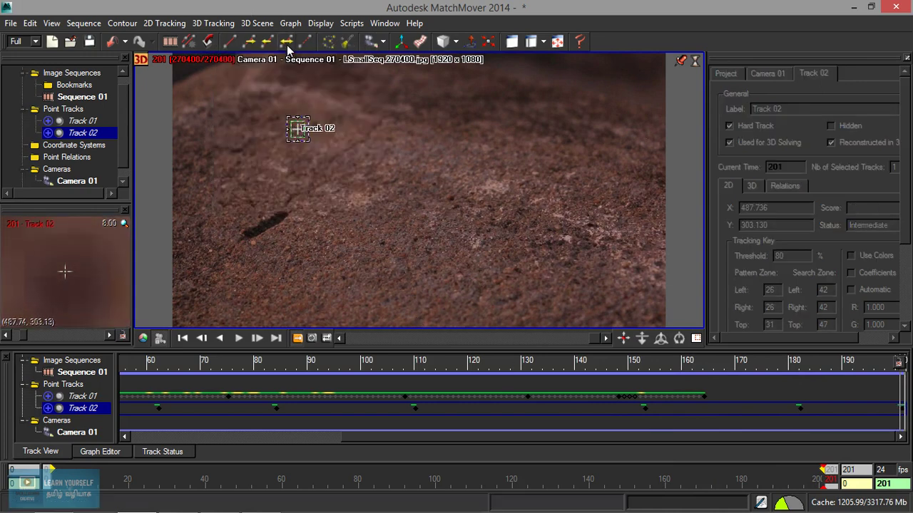
click(286, 43)
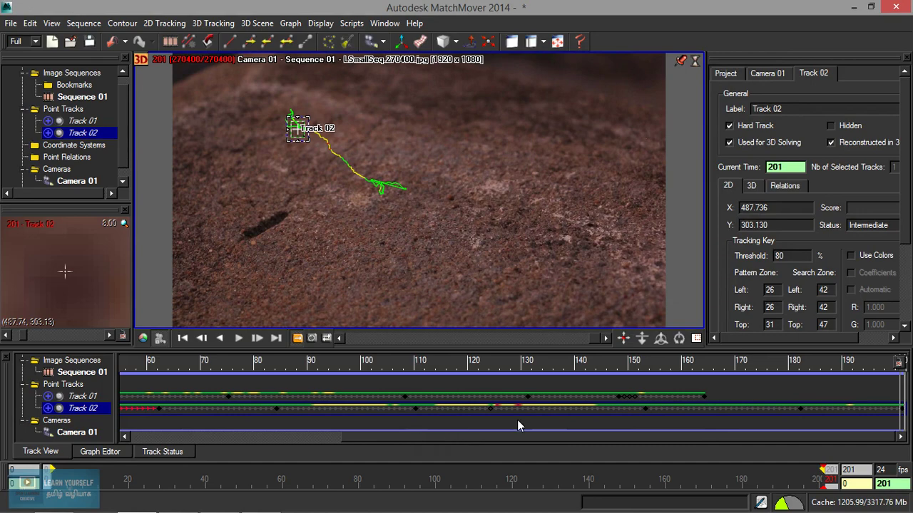
Correct Track 02's marker at frame 129 to about X 606.9, Y 359.0 and retrack it bidirectionally.
drag(577, 477, 547, 478)
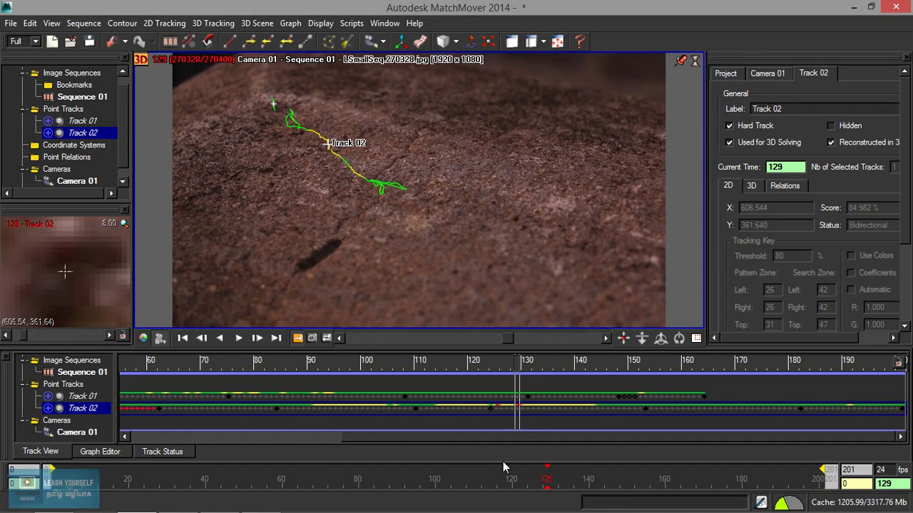
drag(328, 143, 328, 142)
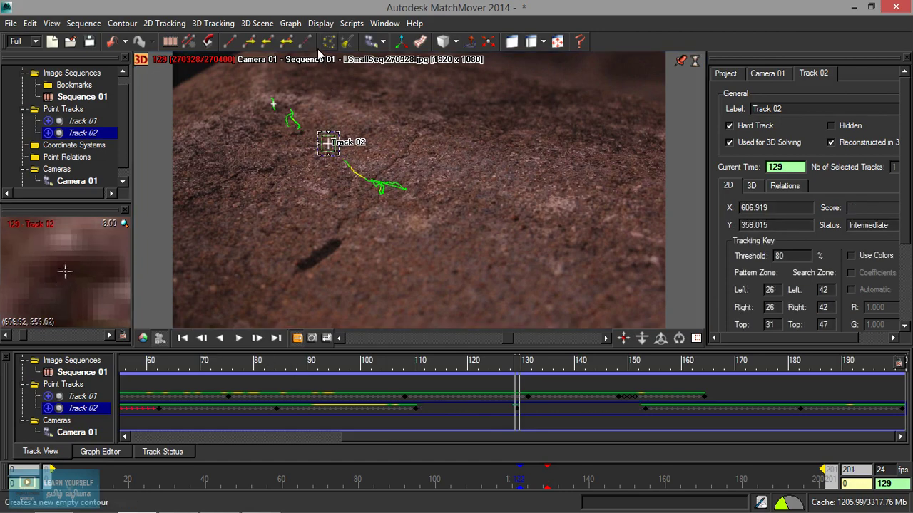
click(285, 44)
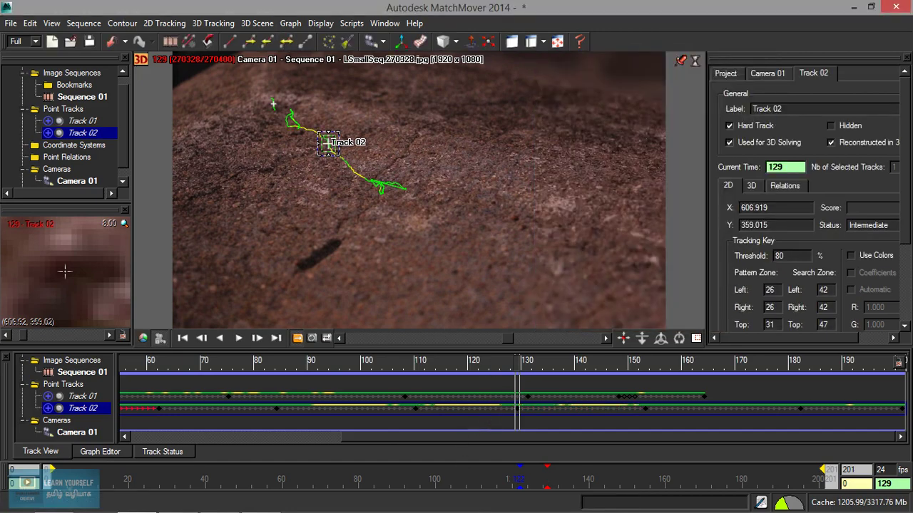
Correct Track 02's marker at frame 120 to about X 632.0, Y 395.6 and retrack it bidirectionally.
key(Left)
key(Left)
key(Left)
key(Left)
key(Left)
key(Left)
key(Left)
key(Left)
key(Left)
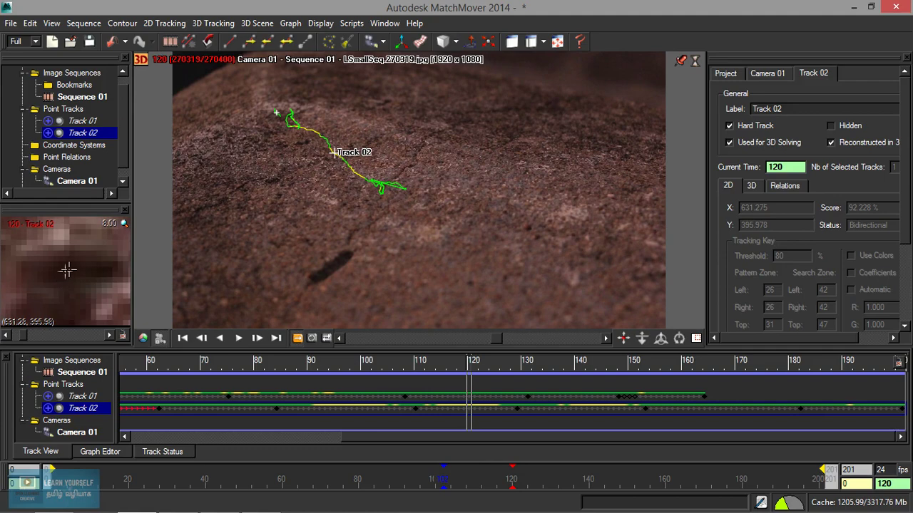
click(69, 270)
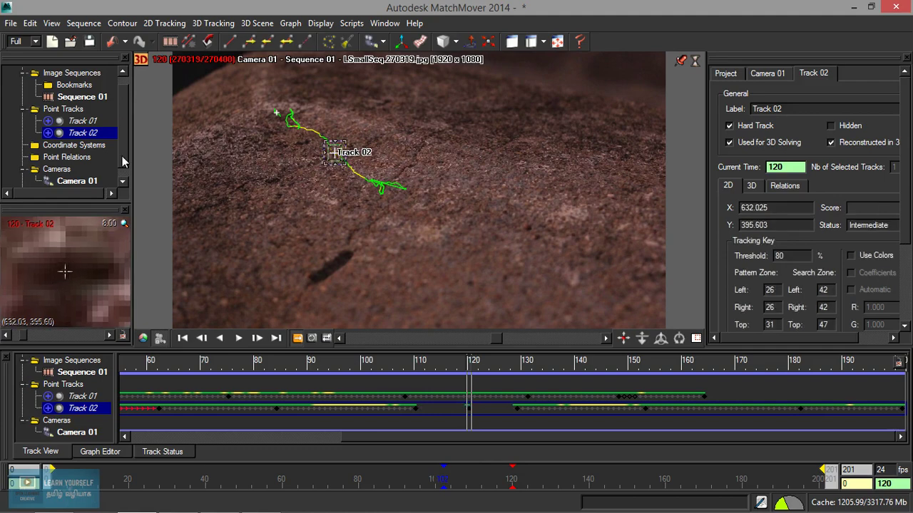
click(286, 42)
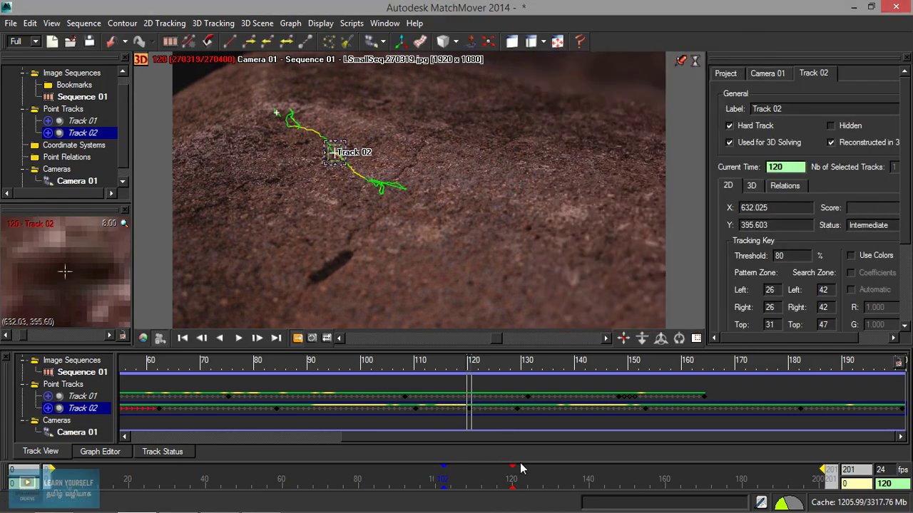
Correct Track 02 at frame 116 to about X 649.2, Y 403.9 and at frame 97 to X 711.7, Y 470.4, retracking bidirectionally each time.
drag(509, 478, 497, 478)
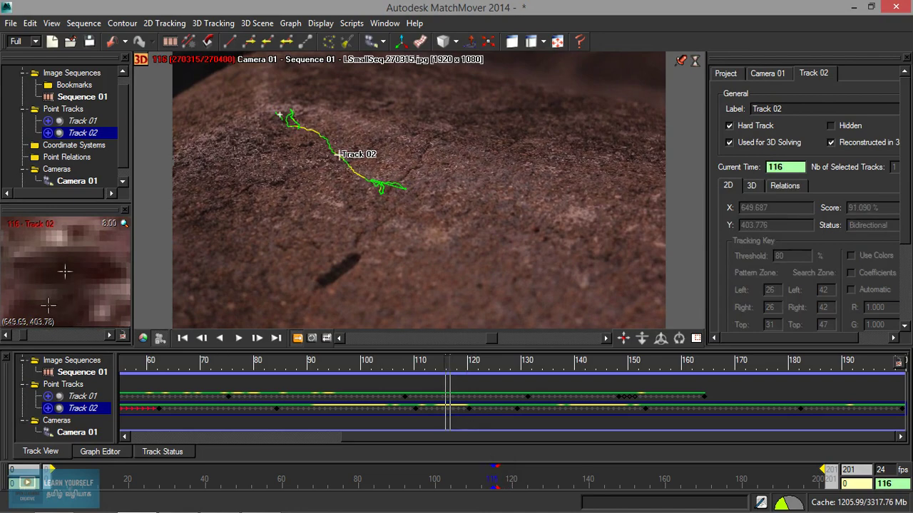
drag(63, 271, 65, 270)
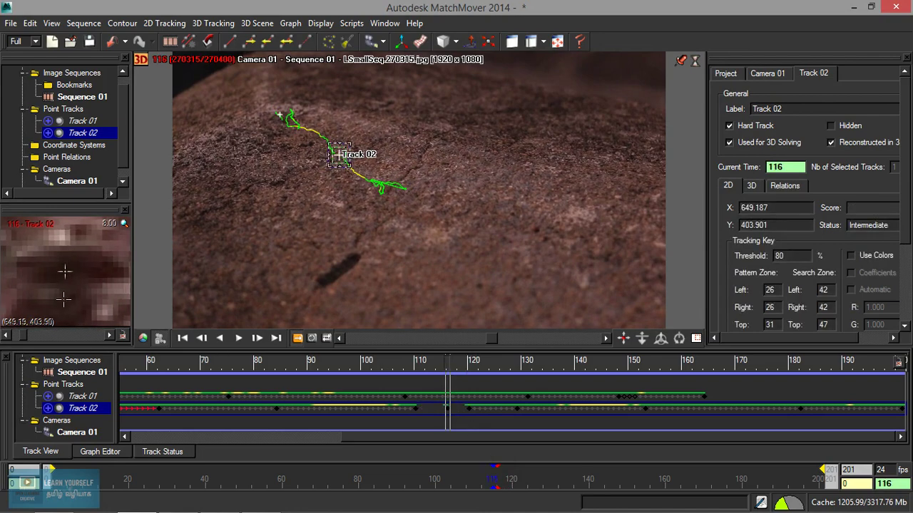
click(286, 42)
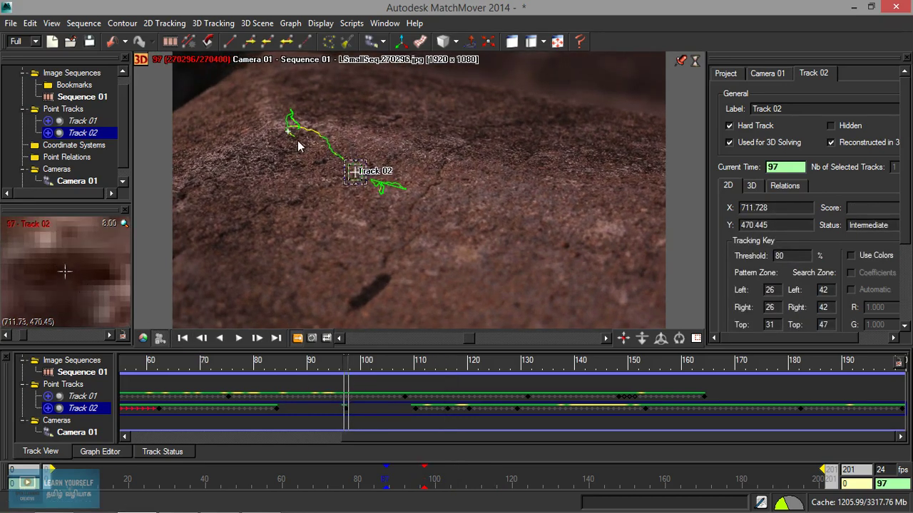
click(288, 42)
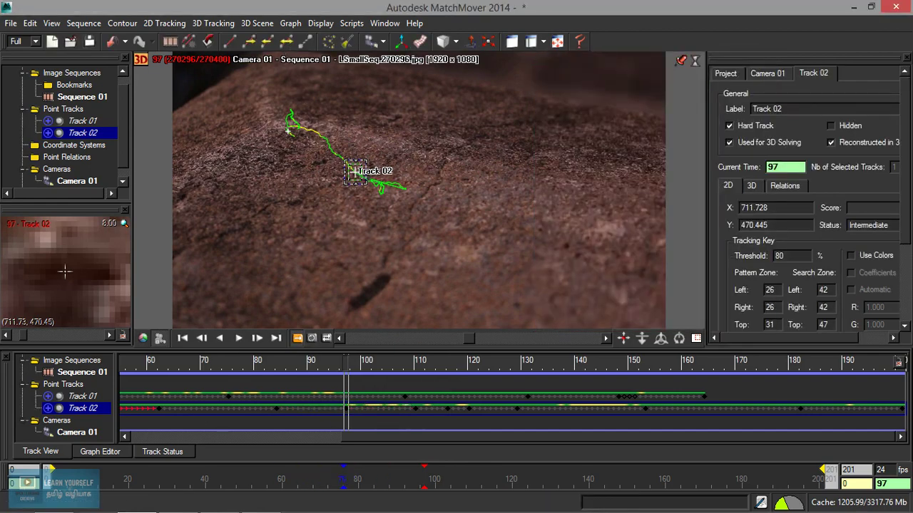
Correct Track 02's marker at frame 41 to about X 811.7, Y 514.2 and retrack it bidirectionally.
drag(343, 479, 209, 479)
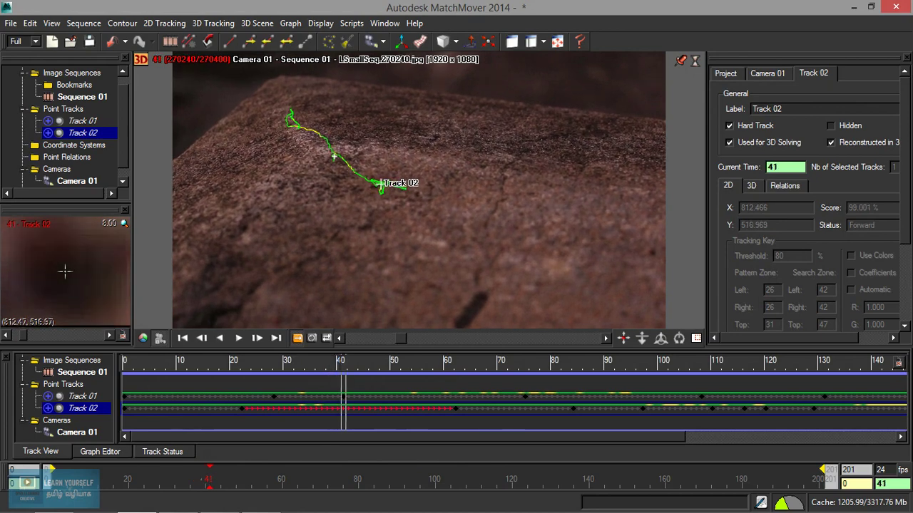
drag(64, 254, 66, 270)
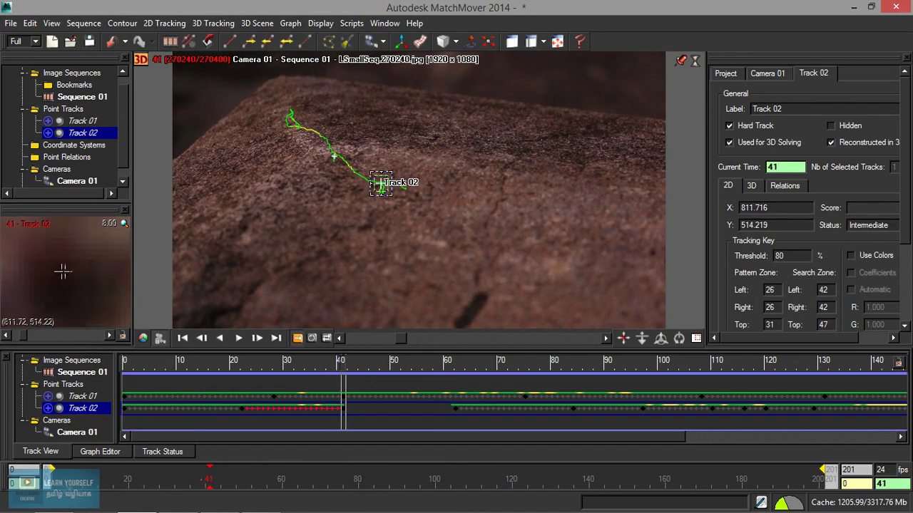
click(286, 41)
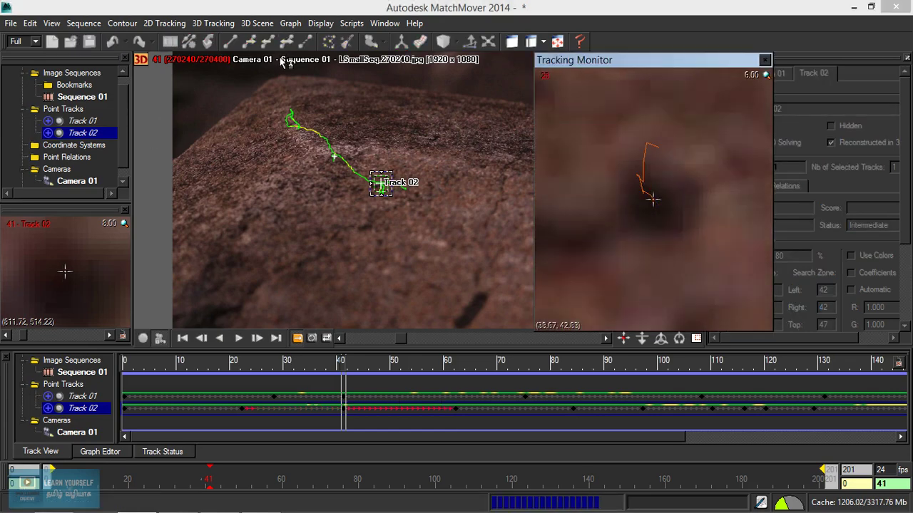
Correct Track 02's marker at frame 53 to about X 787.8, Y 519.9 and retrack it bidirectionally.
drag(351, 478, 255, 478)
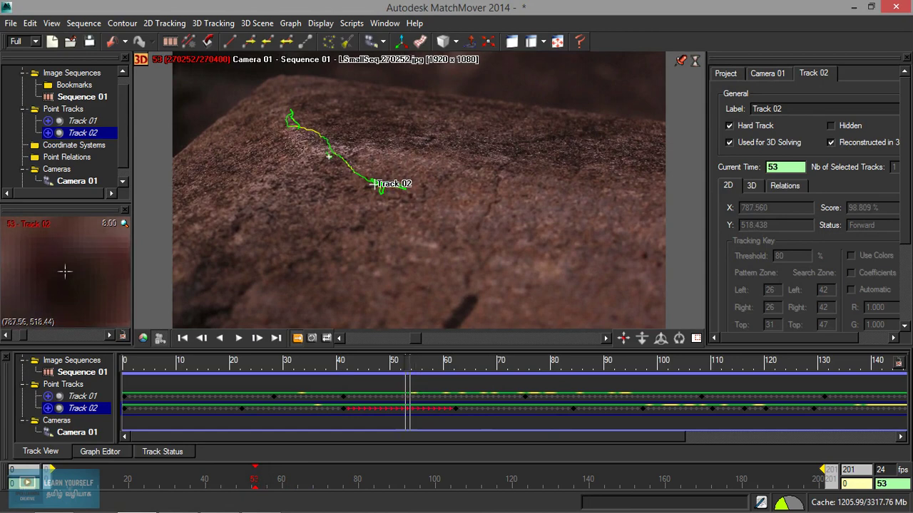
click(374, 184)
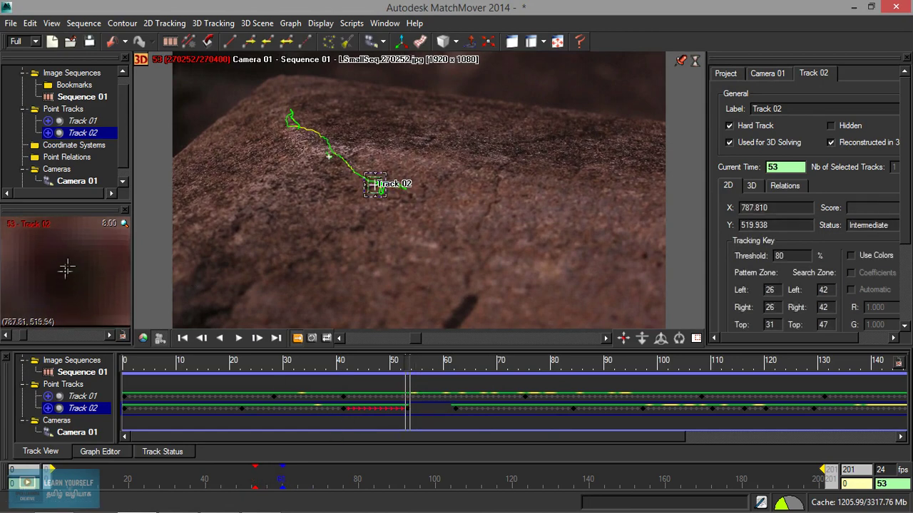
click(286, 40)
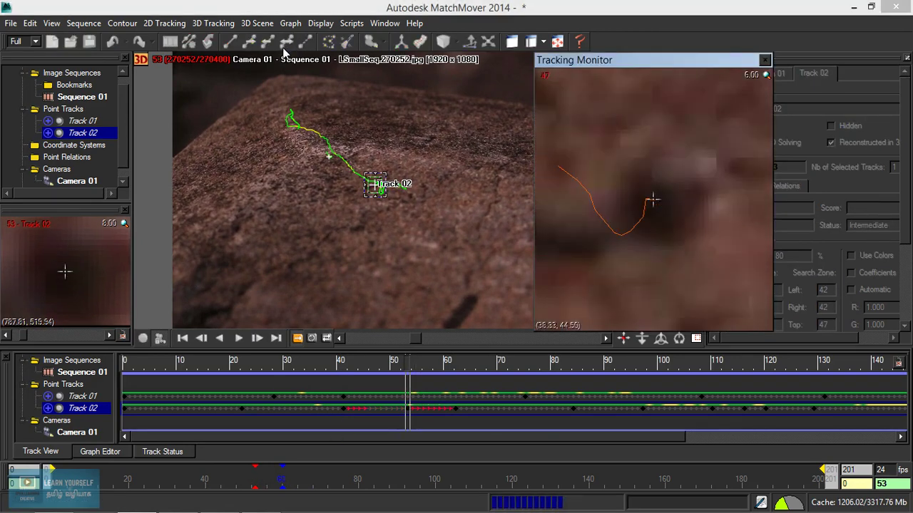
Correct Track 02 at frame 53 to about X 787.9, Y 517.8 and at frame 58 to X 774.6, Y 499.8, retracking bidirectionally each time.
click(65, 259)
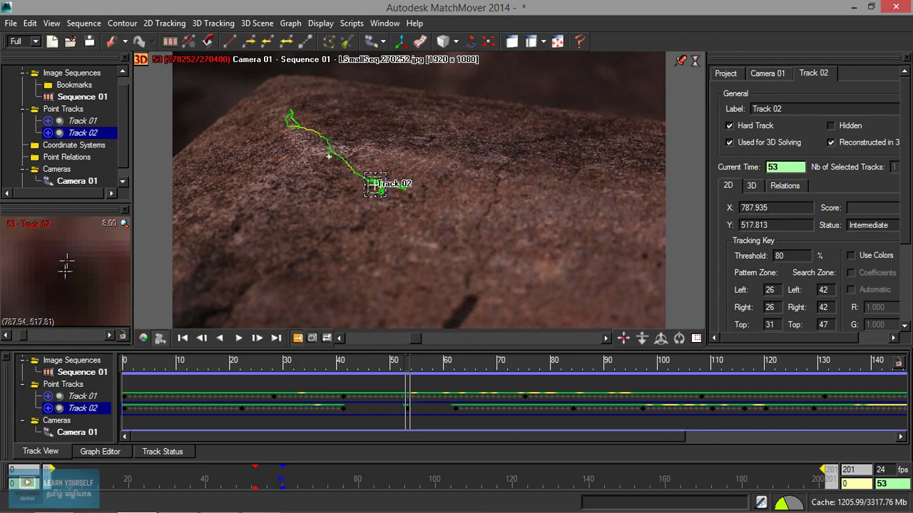
click(286, 40)
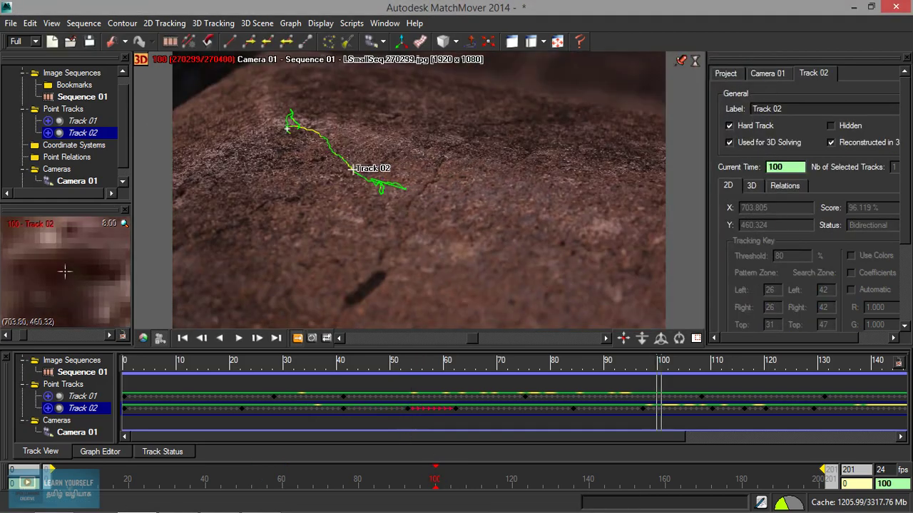
drag(562, 362, 434, 362)
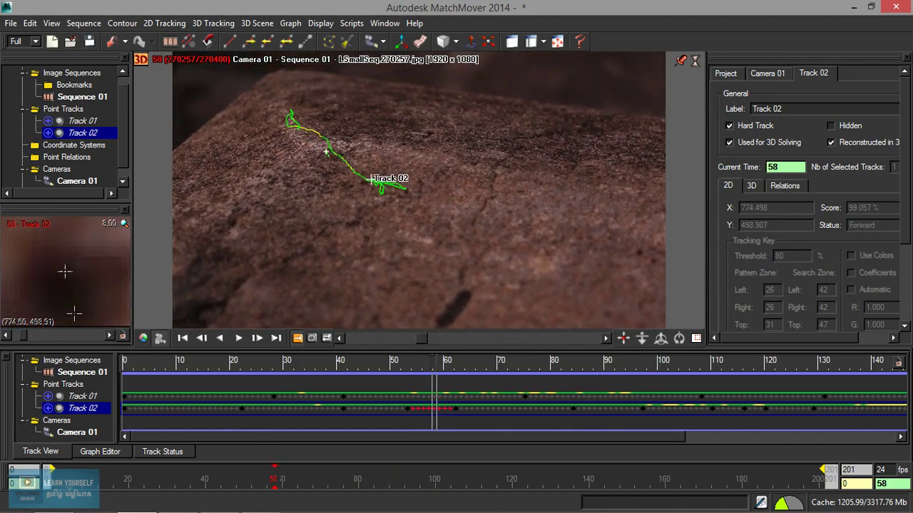
drag(65, 277, 65, 271)
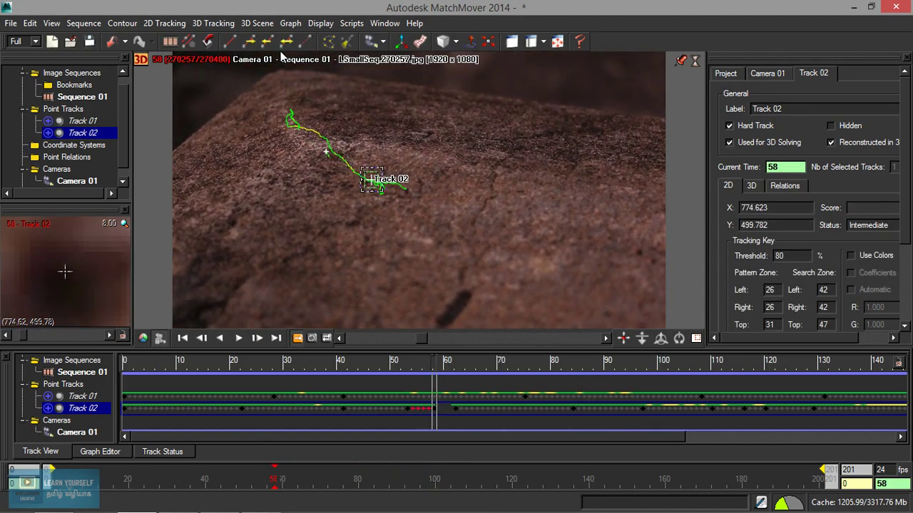
click(282, 45)
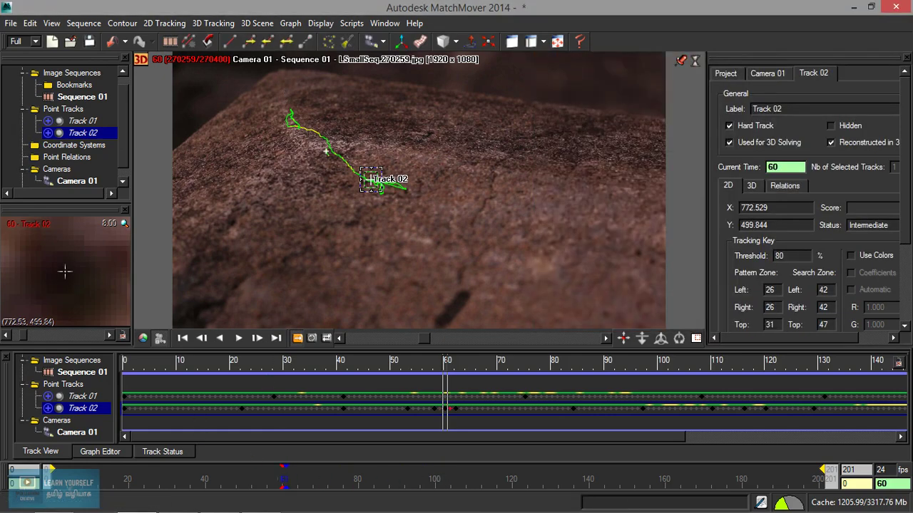
Correct Track 02's marker at frame 61 to about X 773.7, Y 497.8 and scrub through the sequence to check the track.
key(Right)
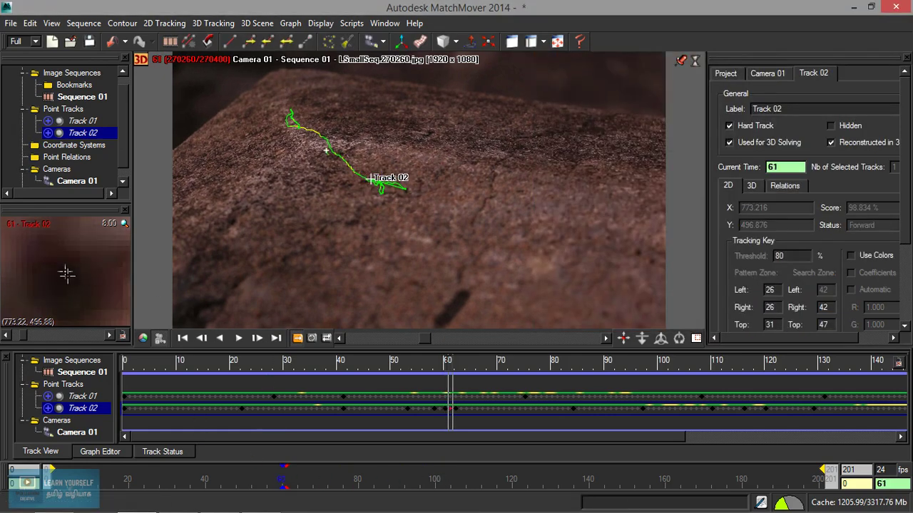
click(371, 180)
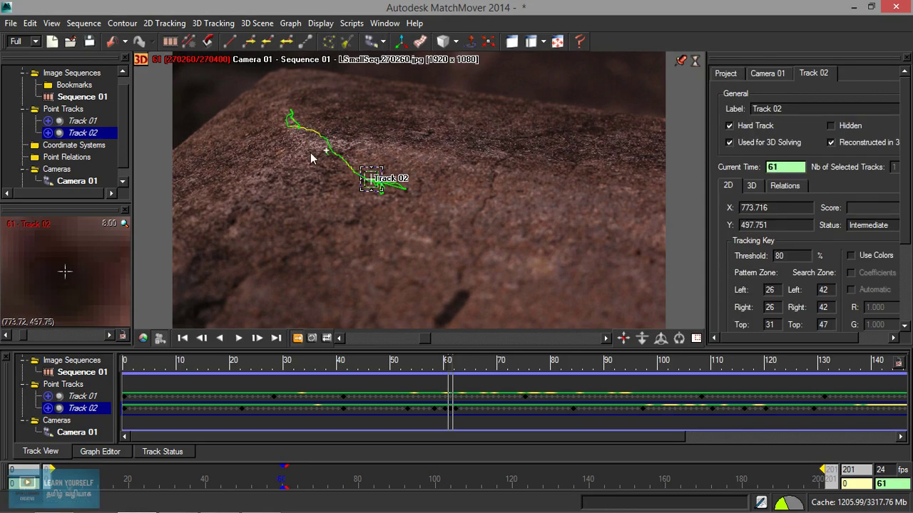
drag(291, 478, 485, 477)
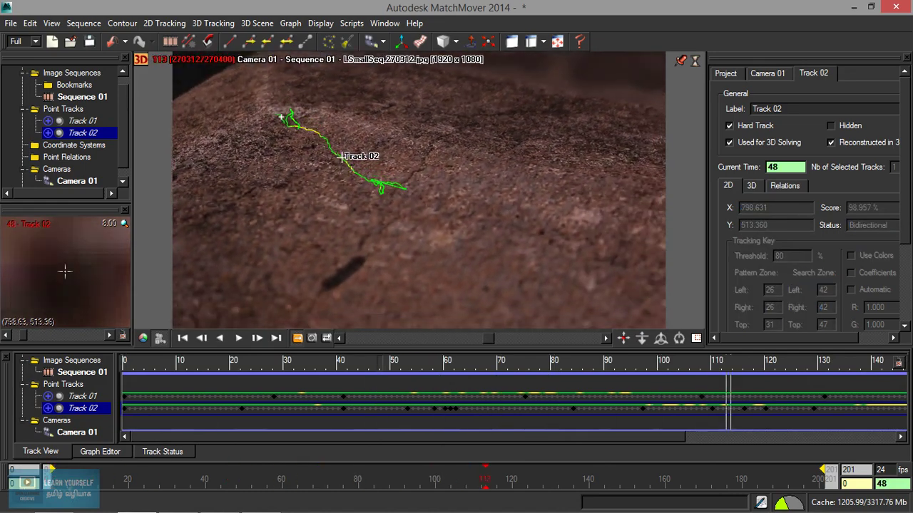